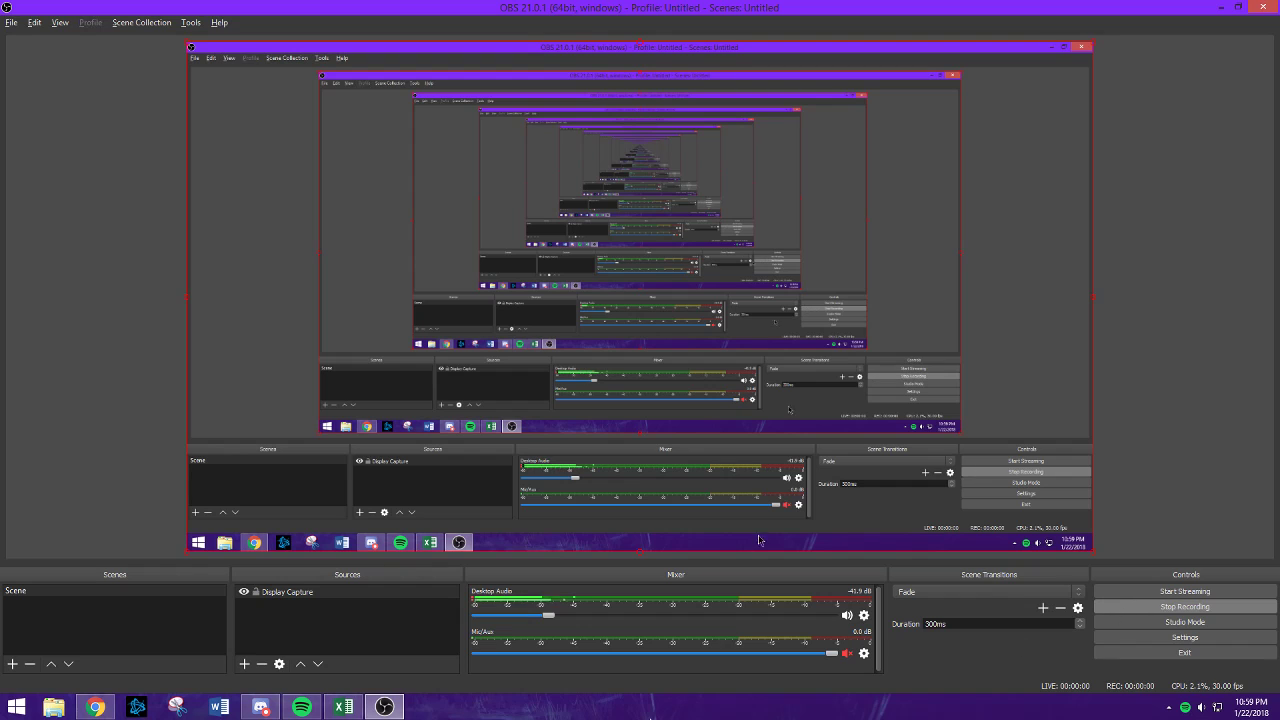
Switch from OBS Studio to the Book2 Excel workbook.
click(343, 707)
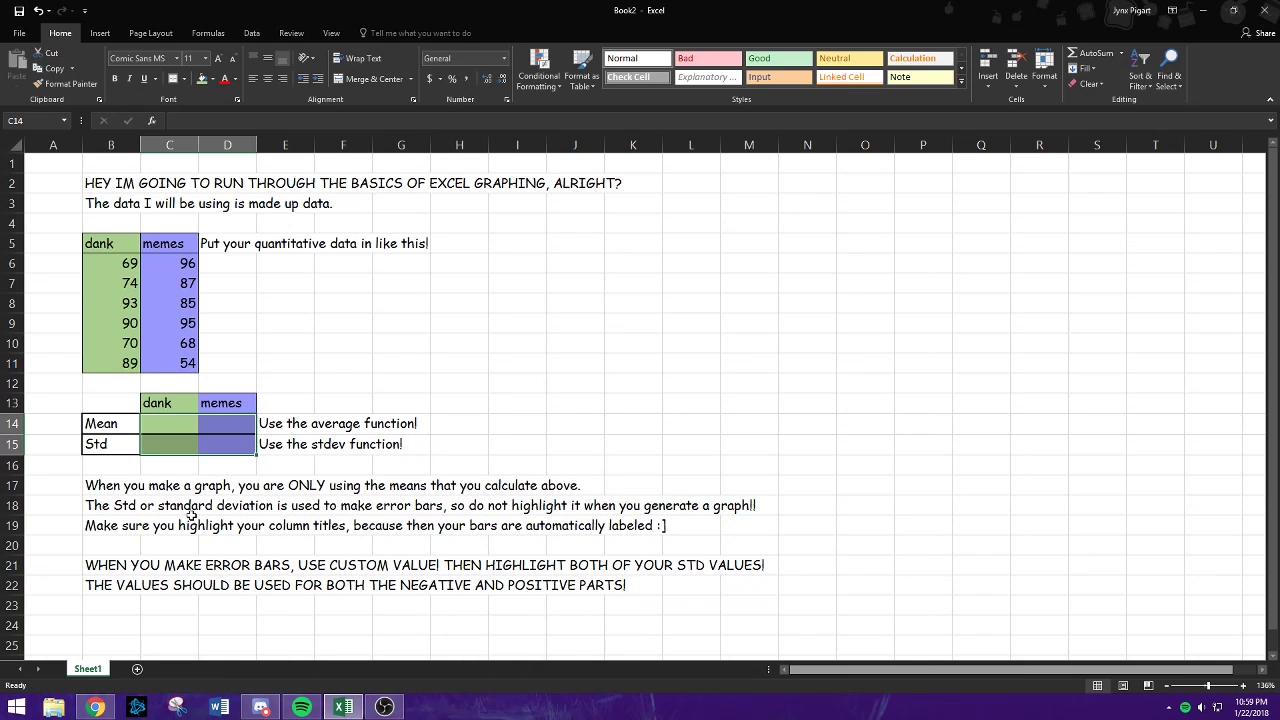
click(171, 520)
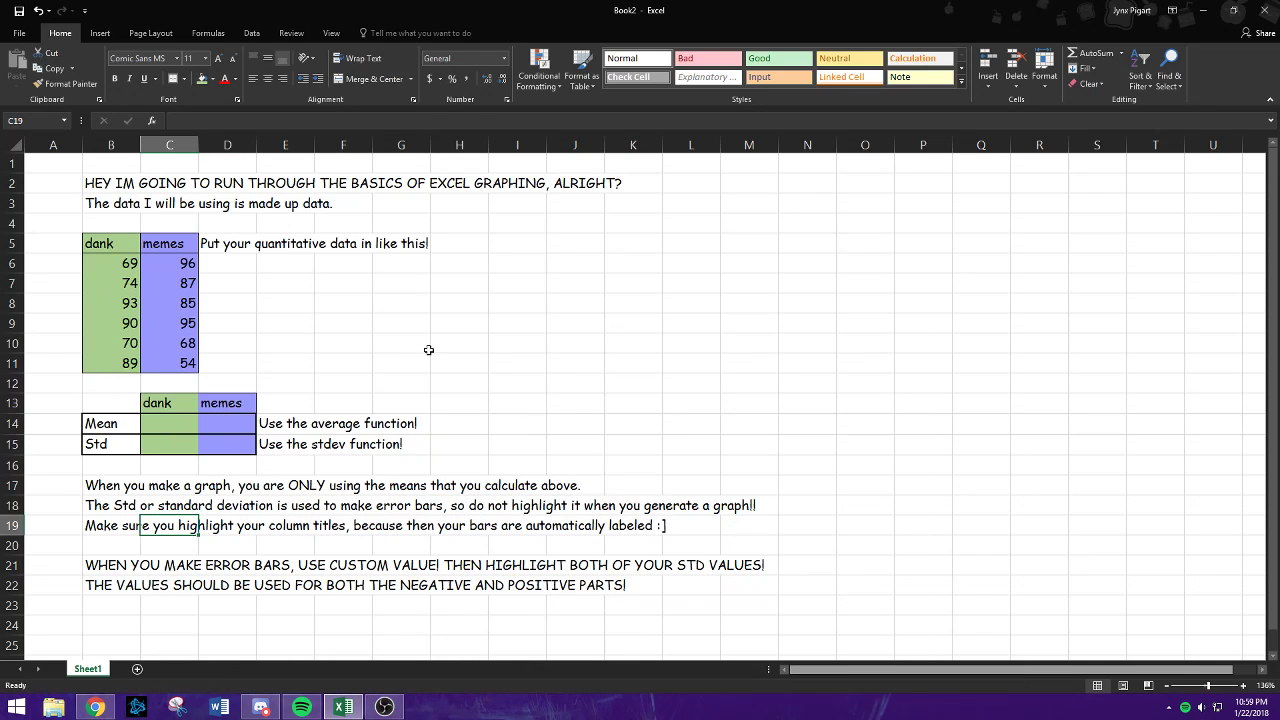
drag(86, 184, 598, 185)
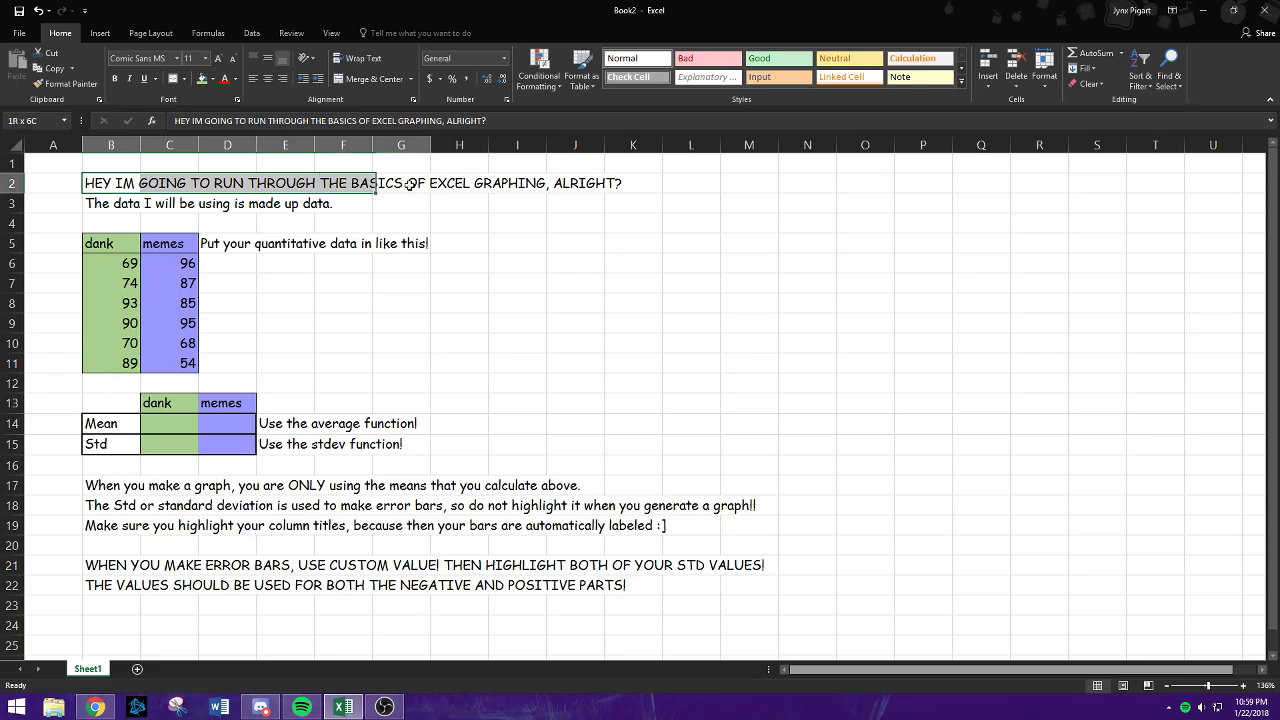
click(572, 298)
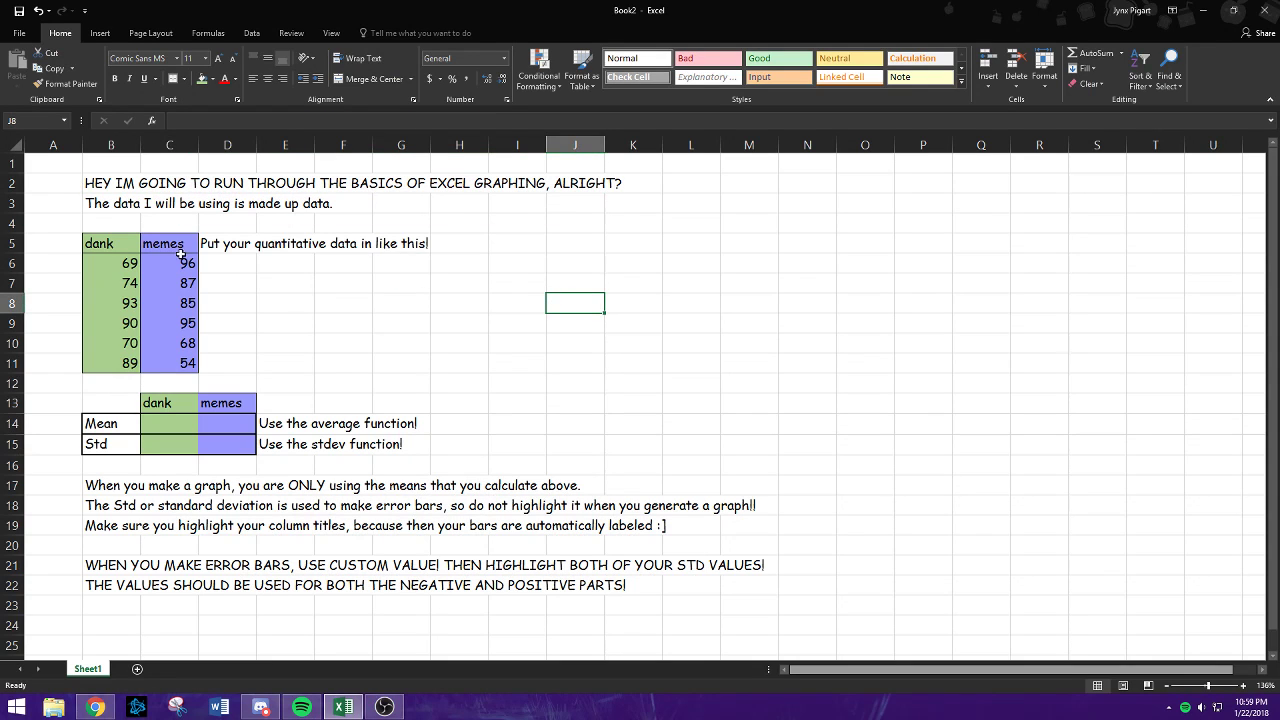
click(289, 243)
click(295, 282)
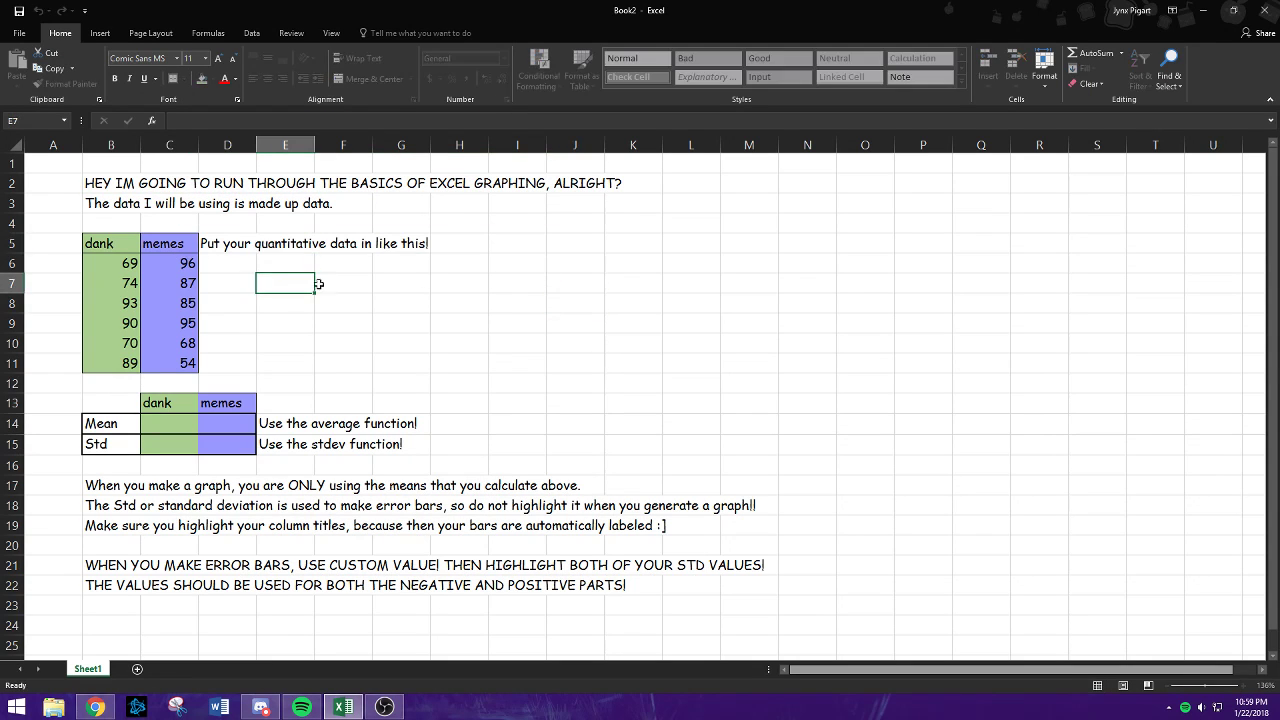
click(215, 245)
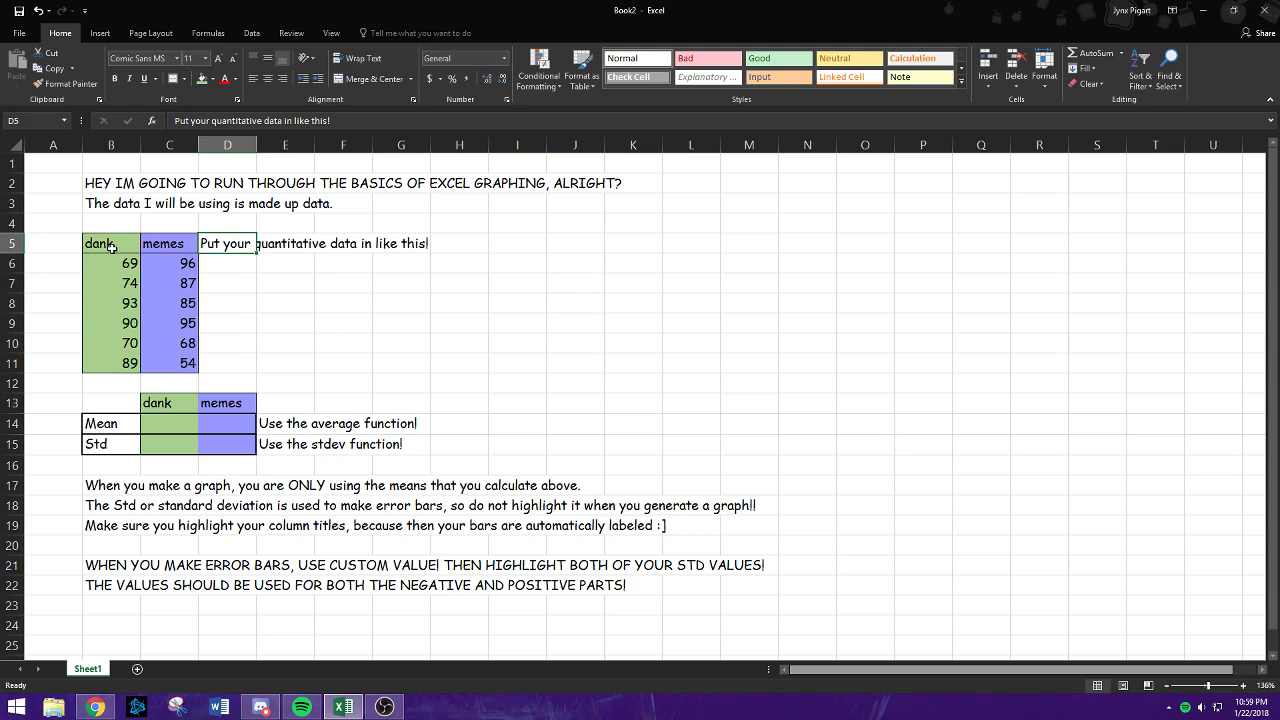
drag(111, 264, 106, 366)
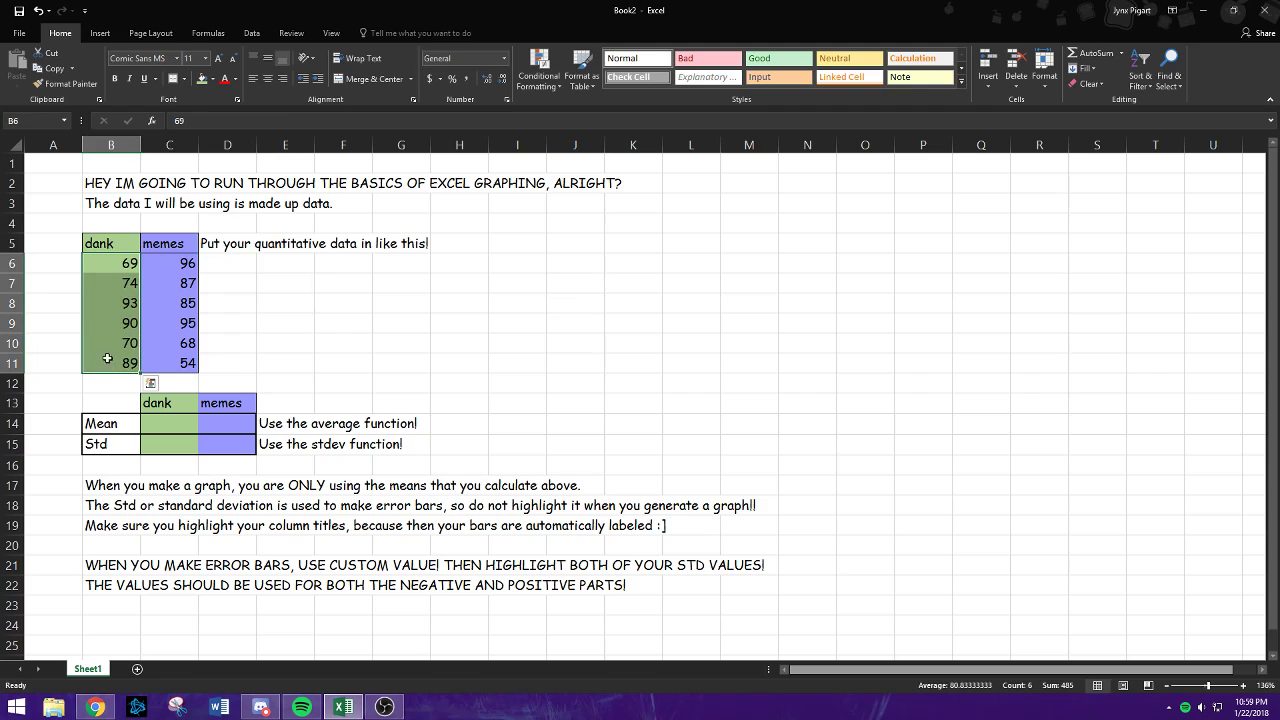
click(280, 338)
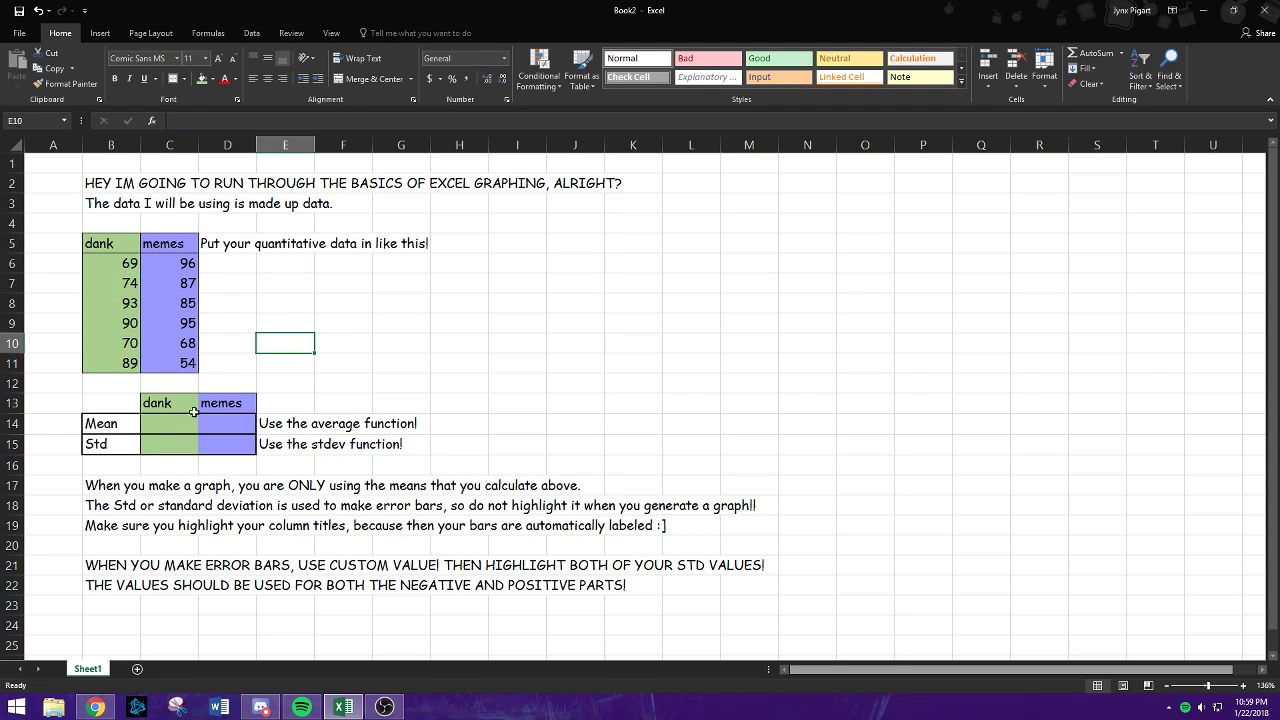
click(162, 430)
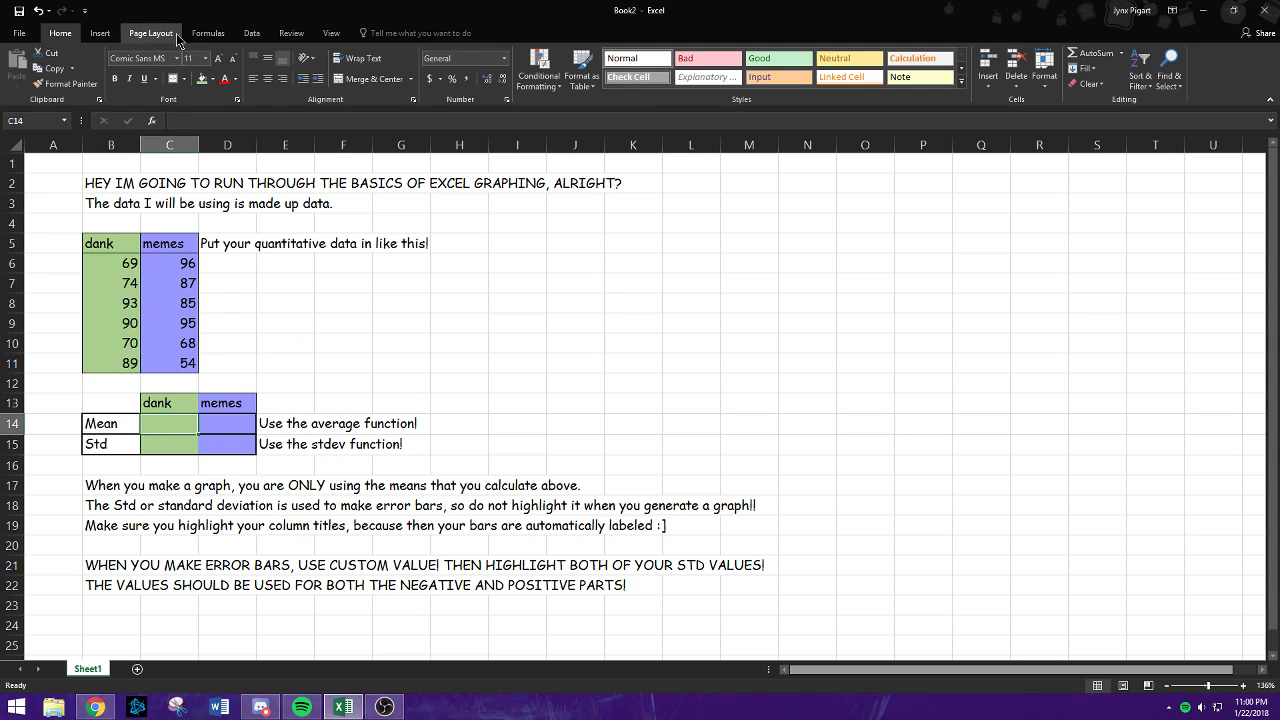
Put an AVERAGE of the dank values B6:B11 in C14, giving 80.833.
click(208, 33)
click(17, 78)
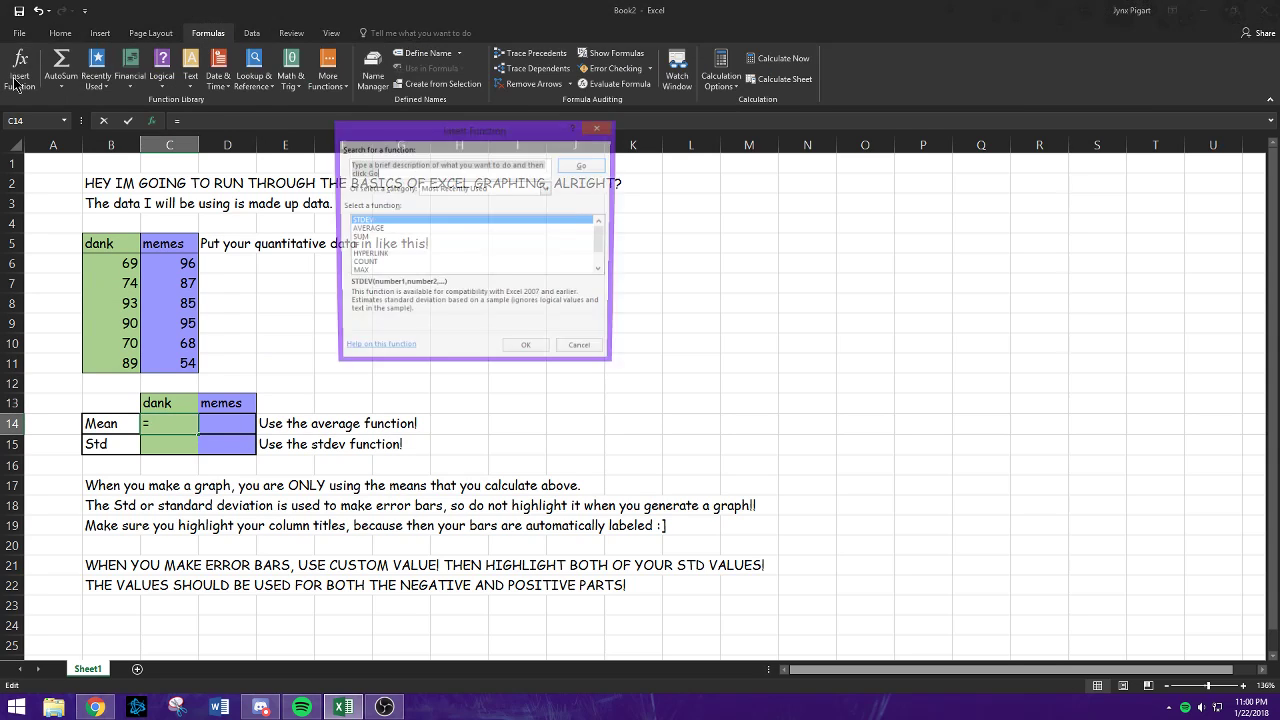
click(386, 230)
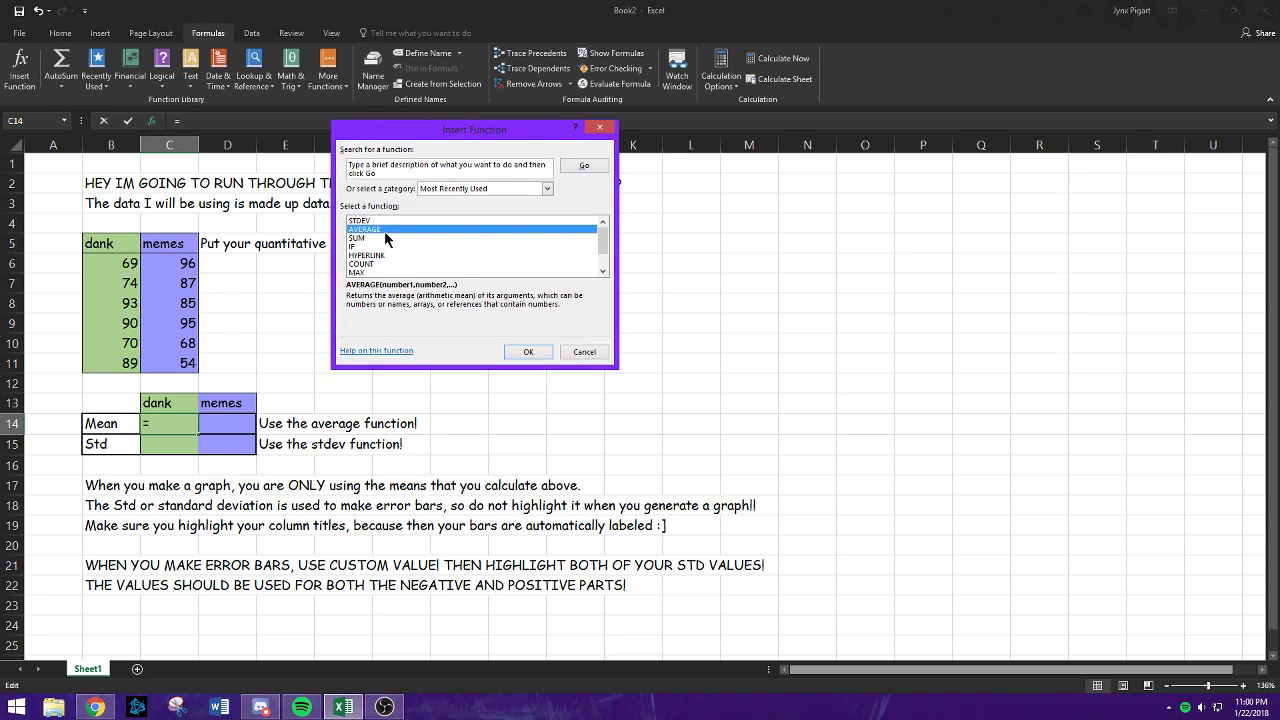
click(528, 352)
drag(120, 262, 125, 370)
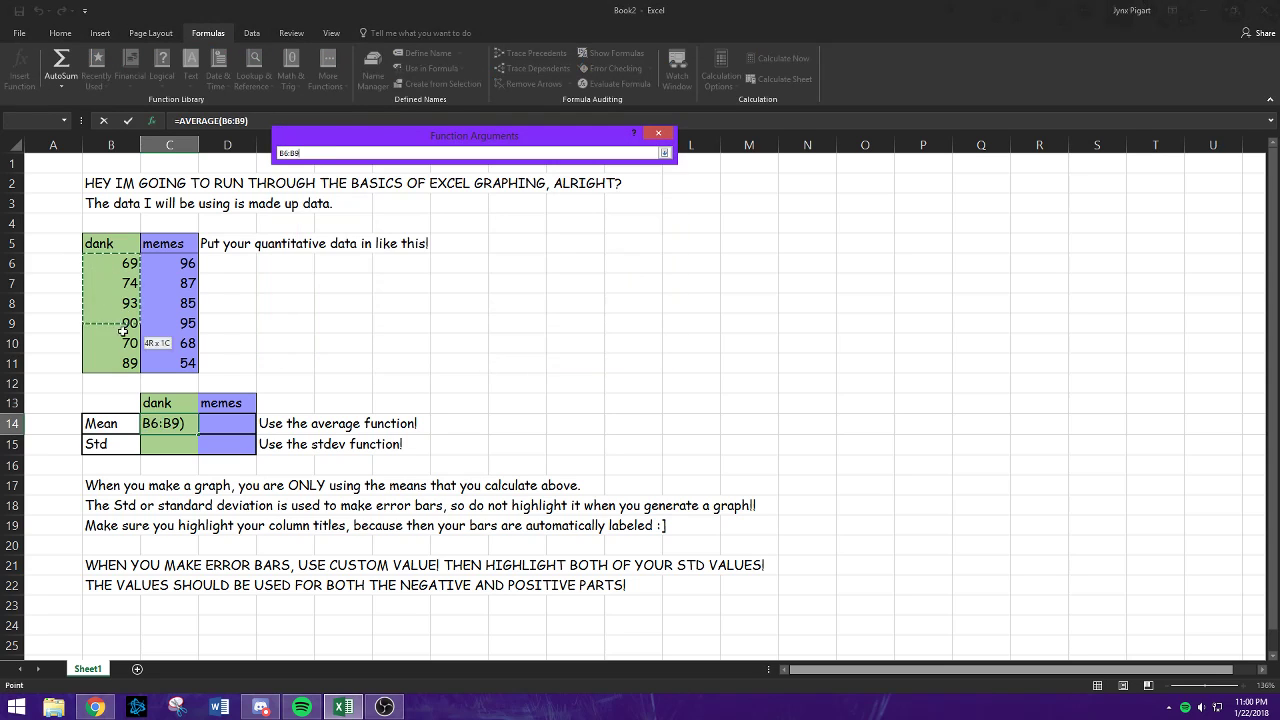
click(582, 347)
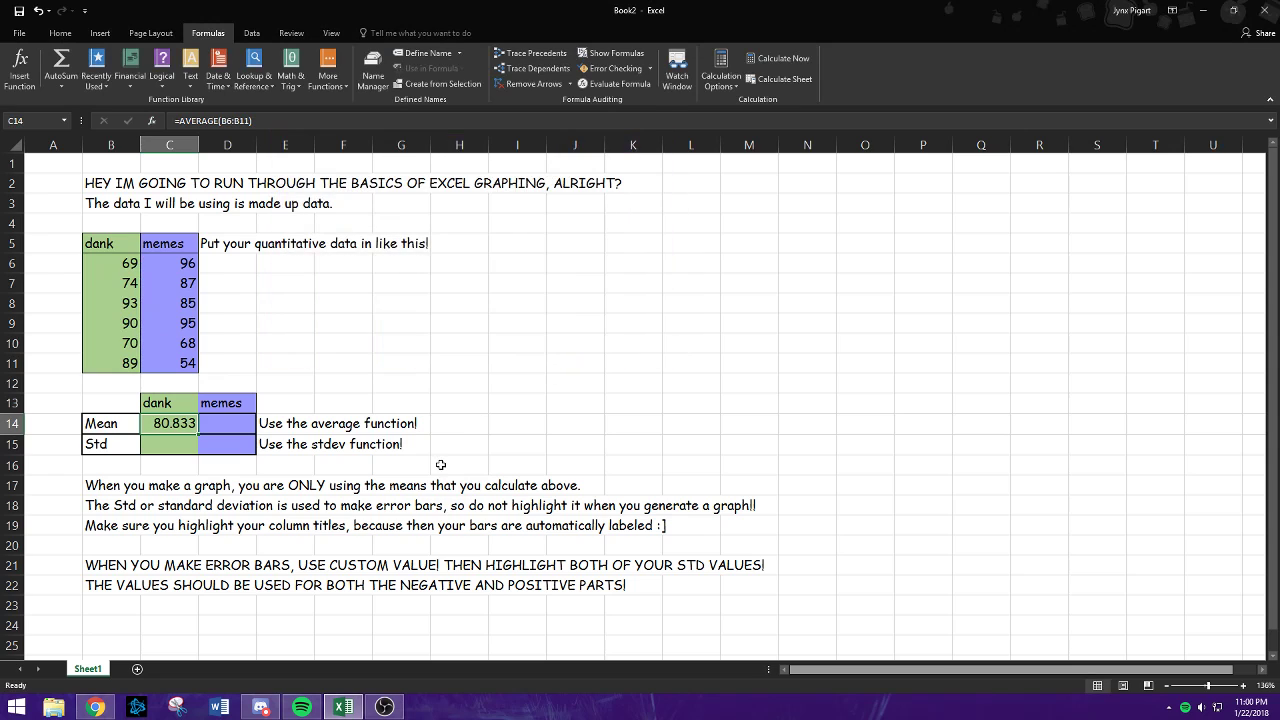
Put an AVERAGE of the memes values C6:C11 in D14, also 80.833.
click(223, 433)
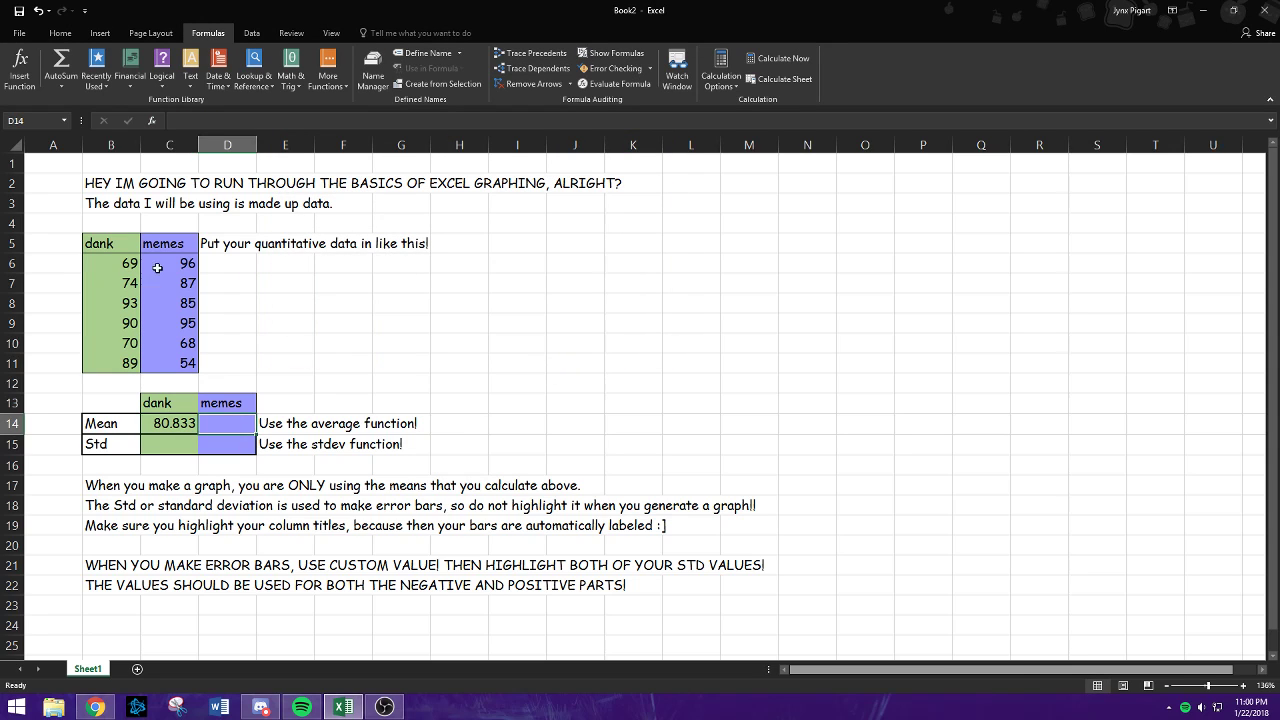
drag(157, 268, 170, 364)
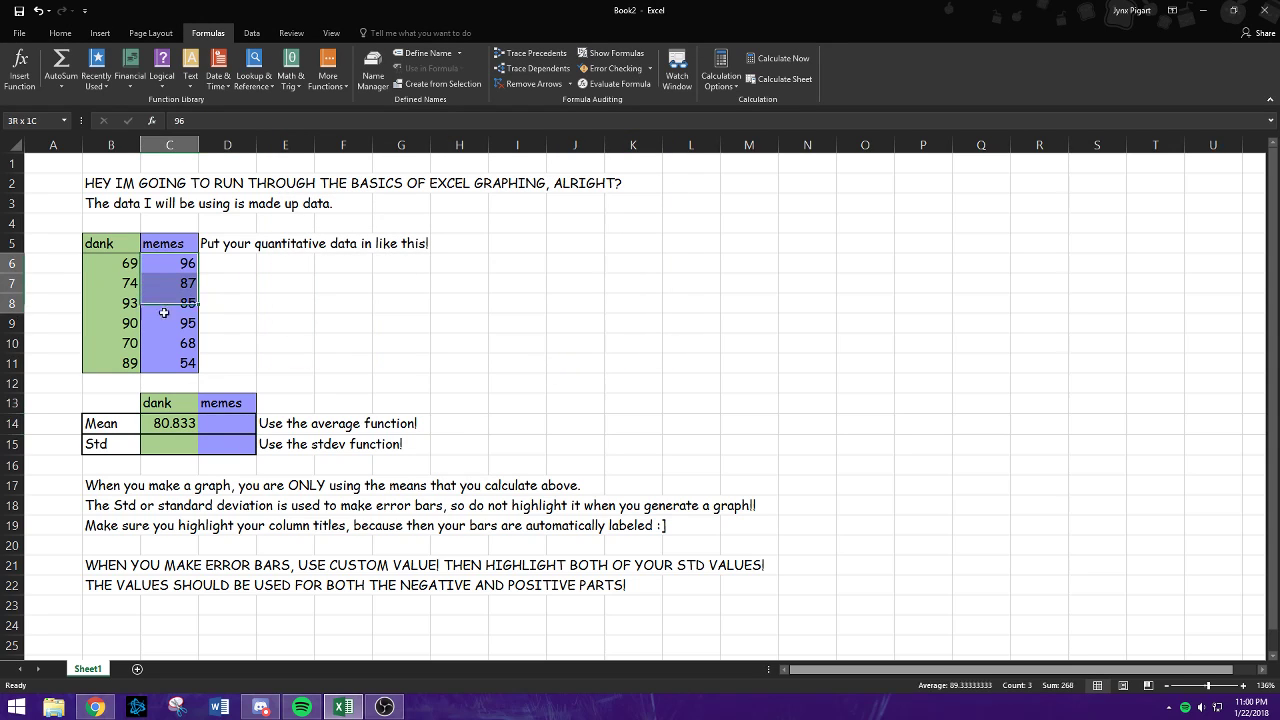
click(18, 62)
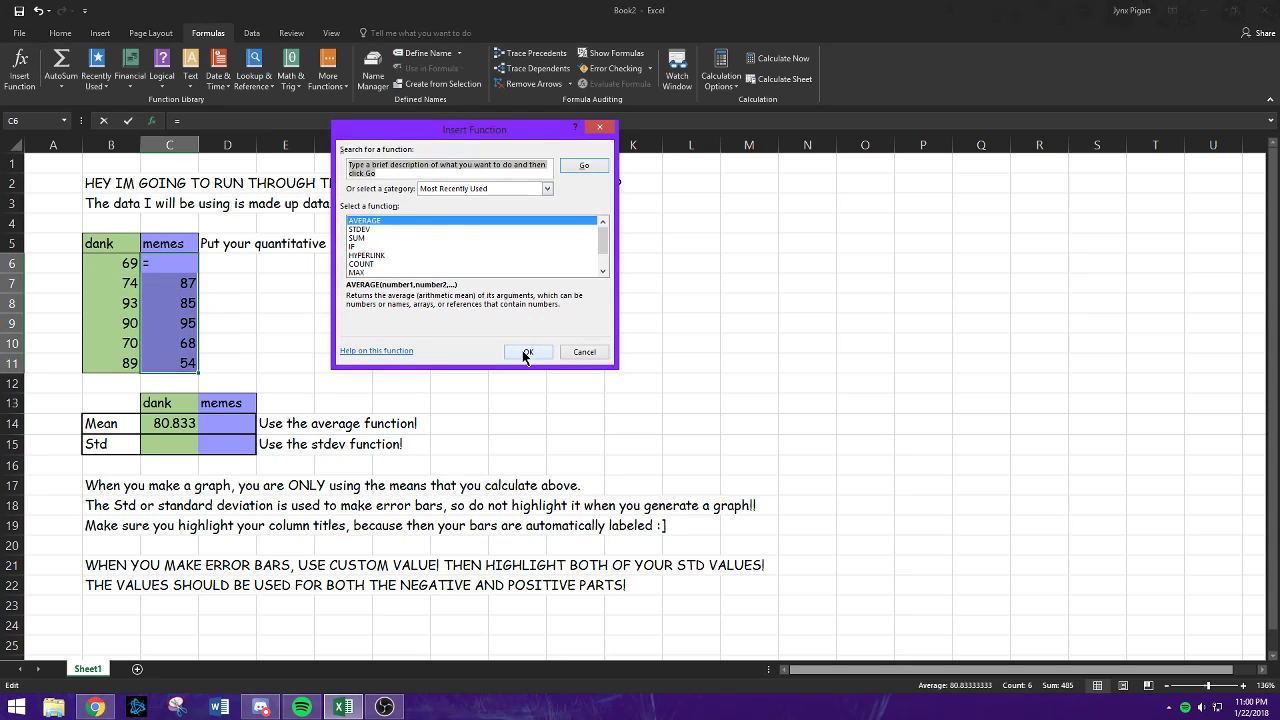
click(588, 352)
click(690, 423)
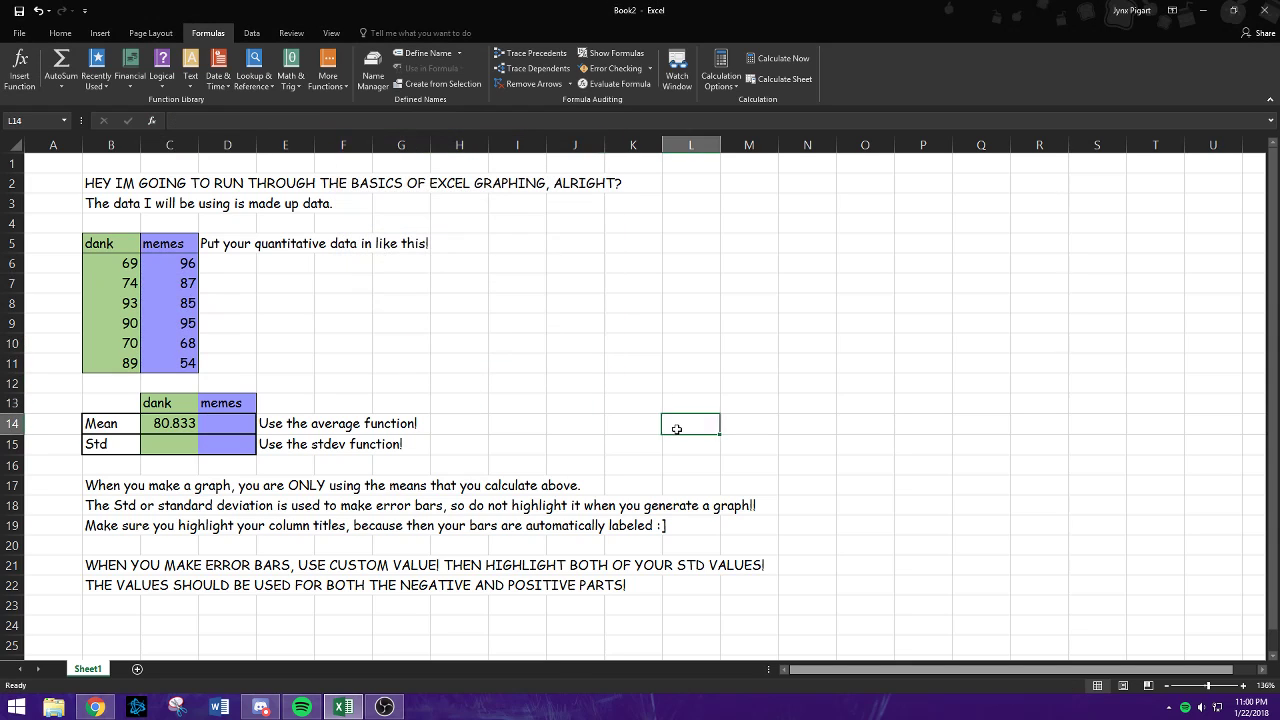
click(245, 423)
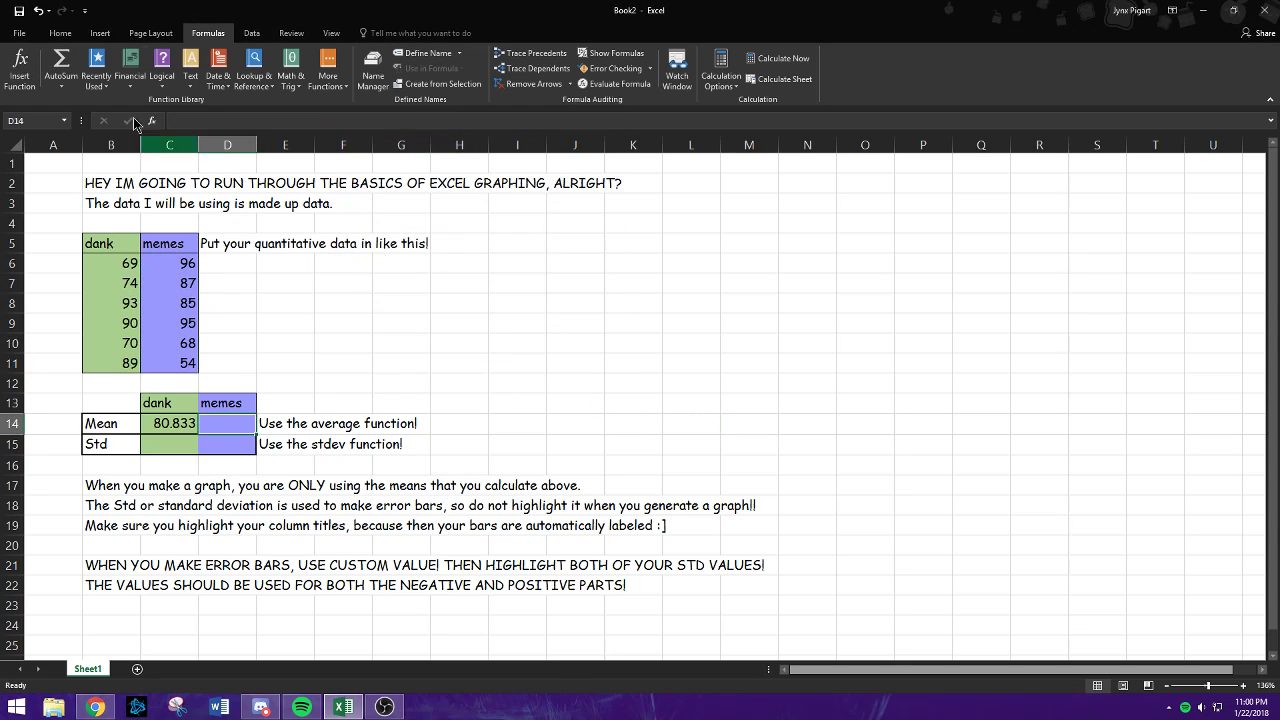
click(18, 62)
click(520, 351)
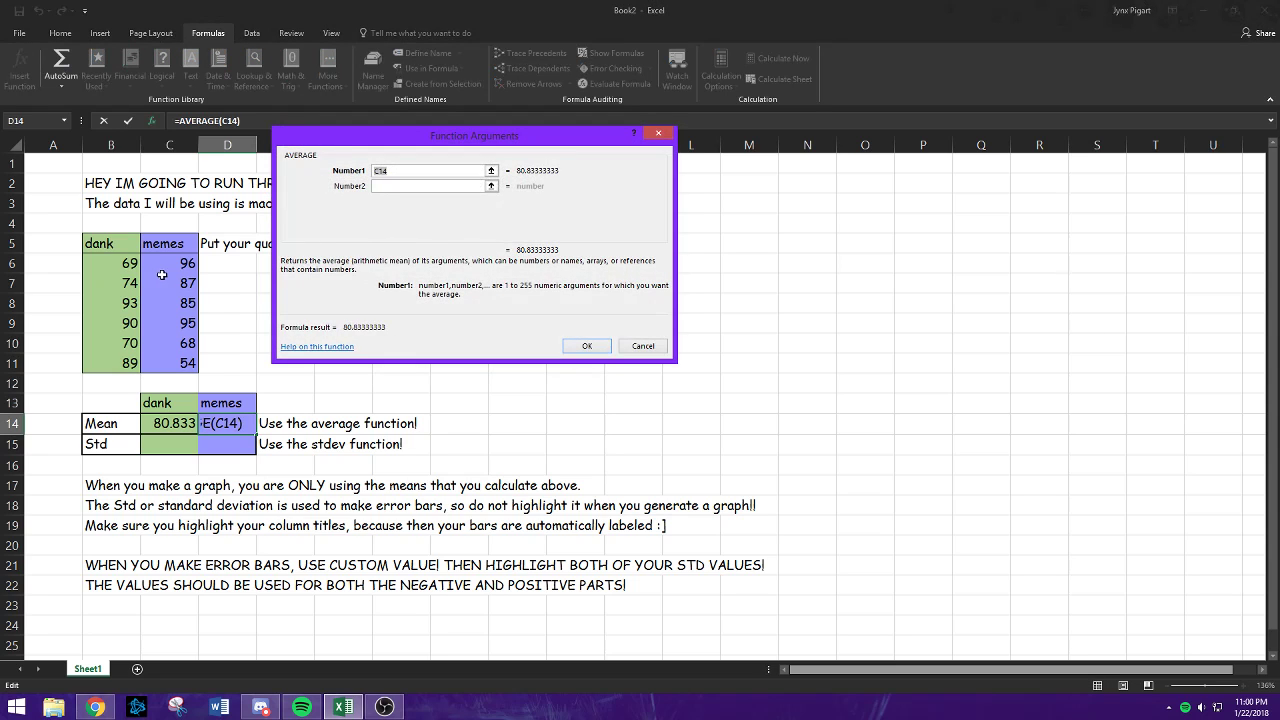
drag(161, 266, 190, 363)
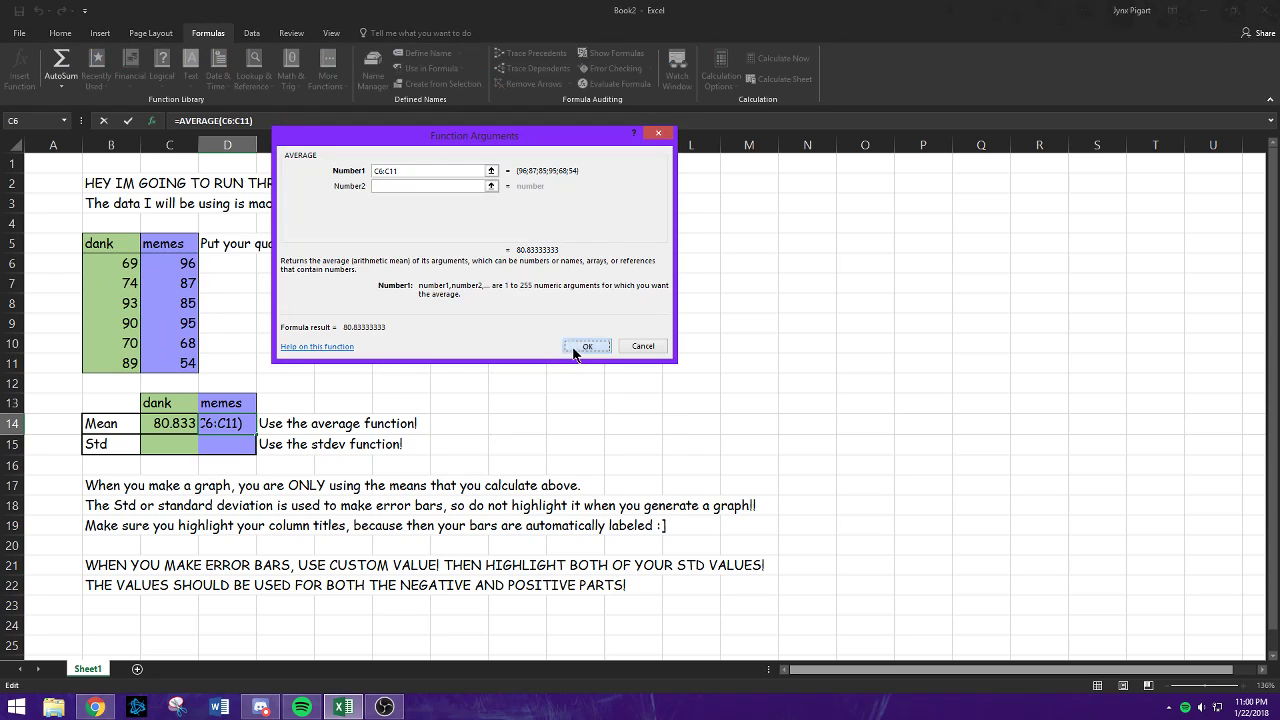
click(587, 346)
click(559, 438)
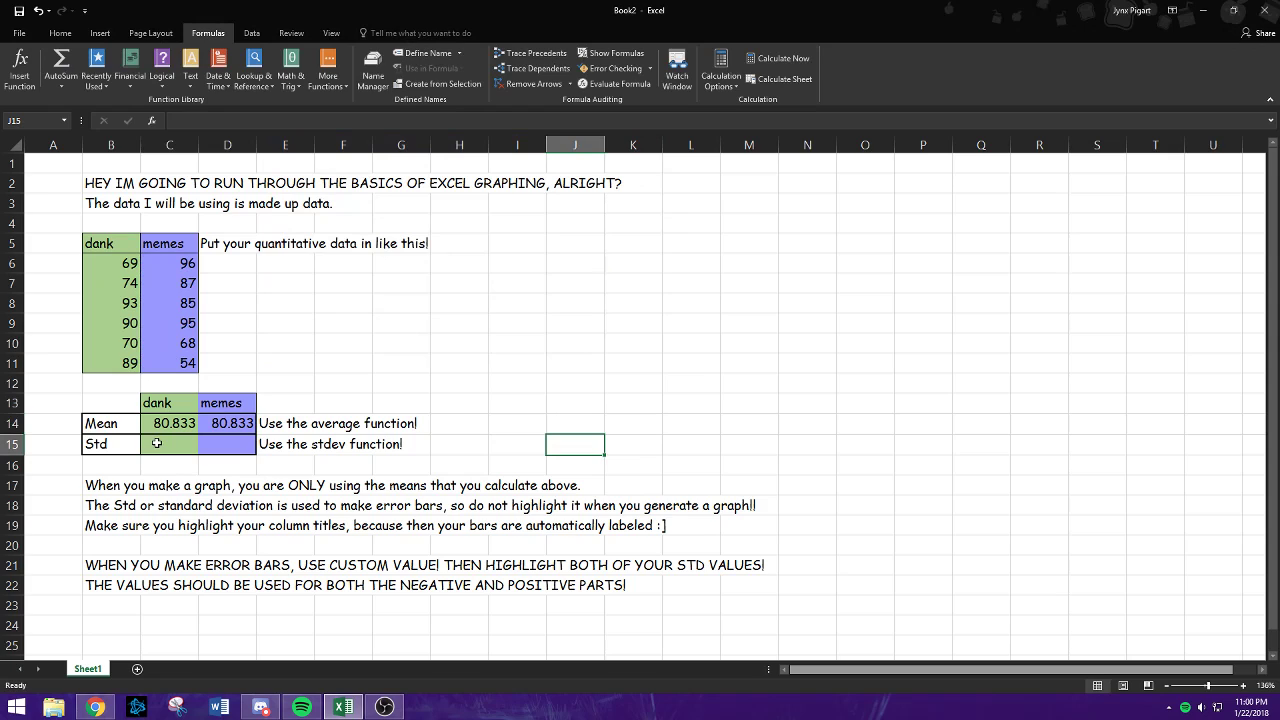
click(157, 443)
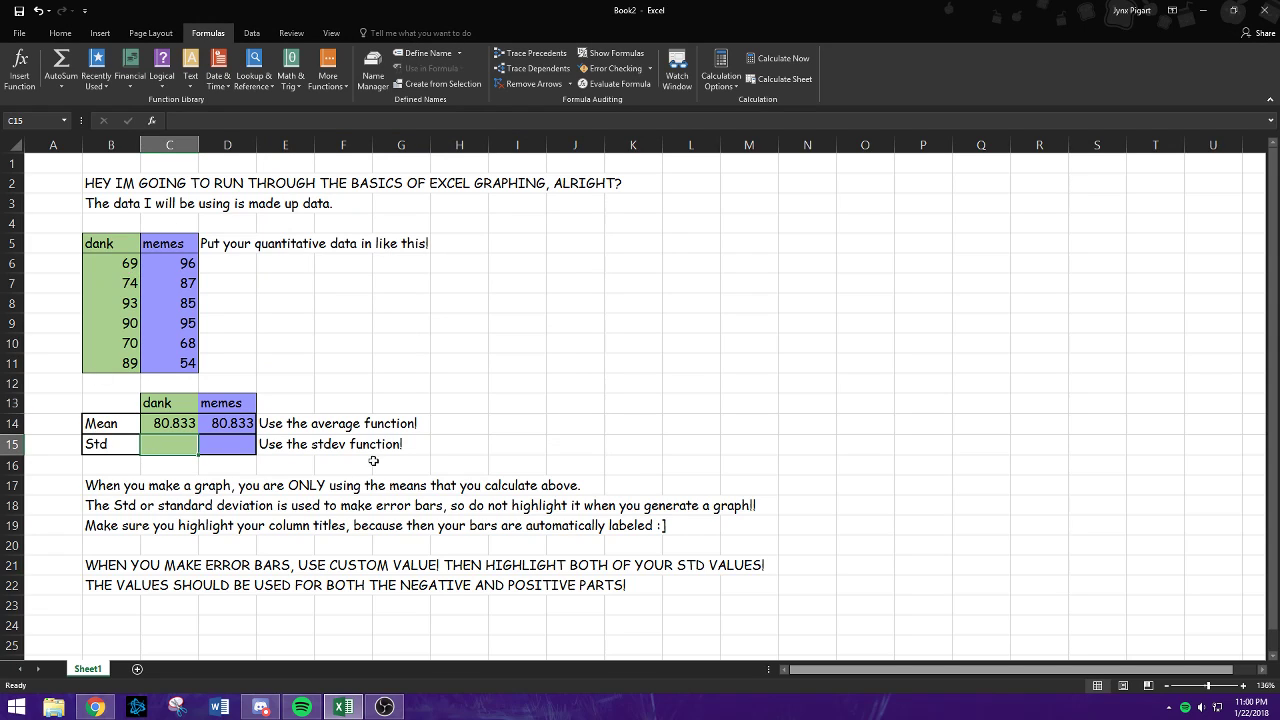
Fill C15 with STDEV of the dank values B6:B11, giving 10.98.
drag(110, 264, 133, 366)
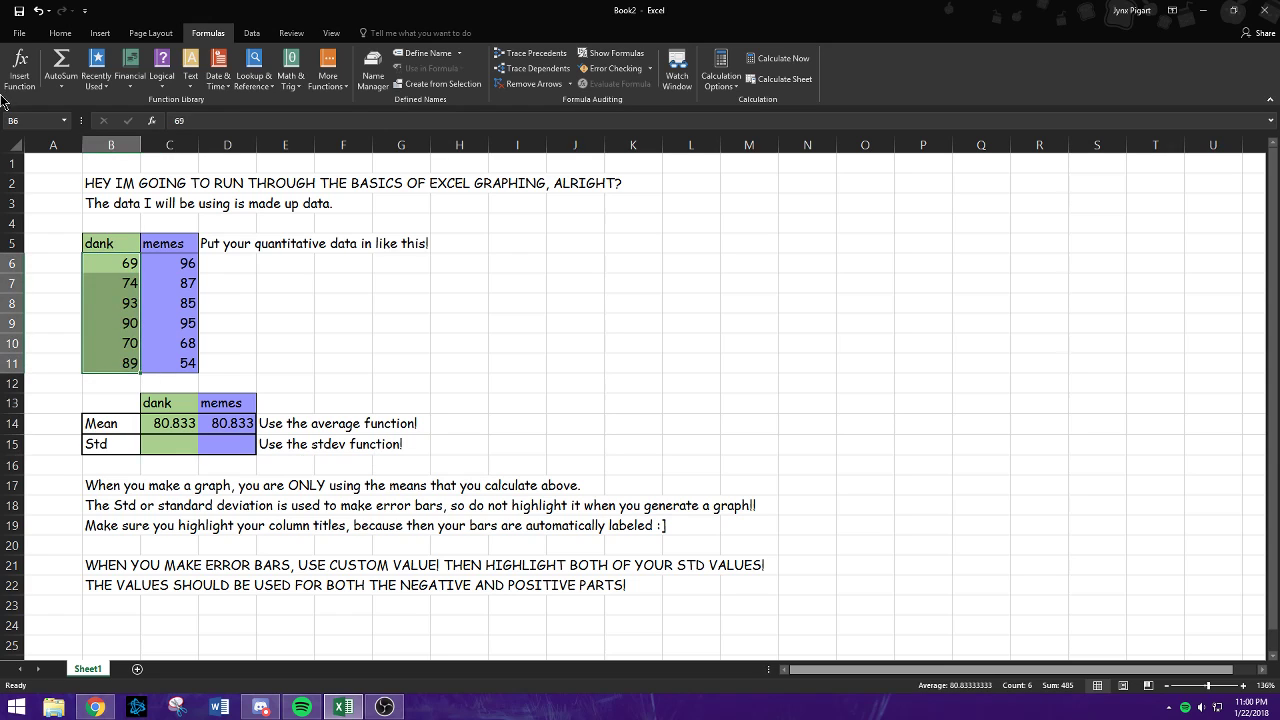
click(20, 70)
click(576, 348)
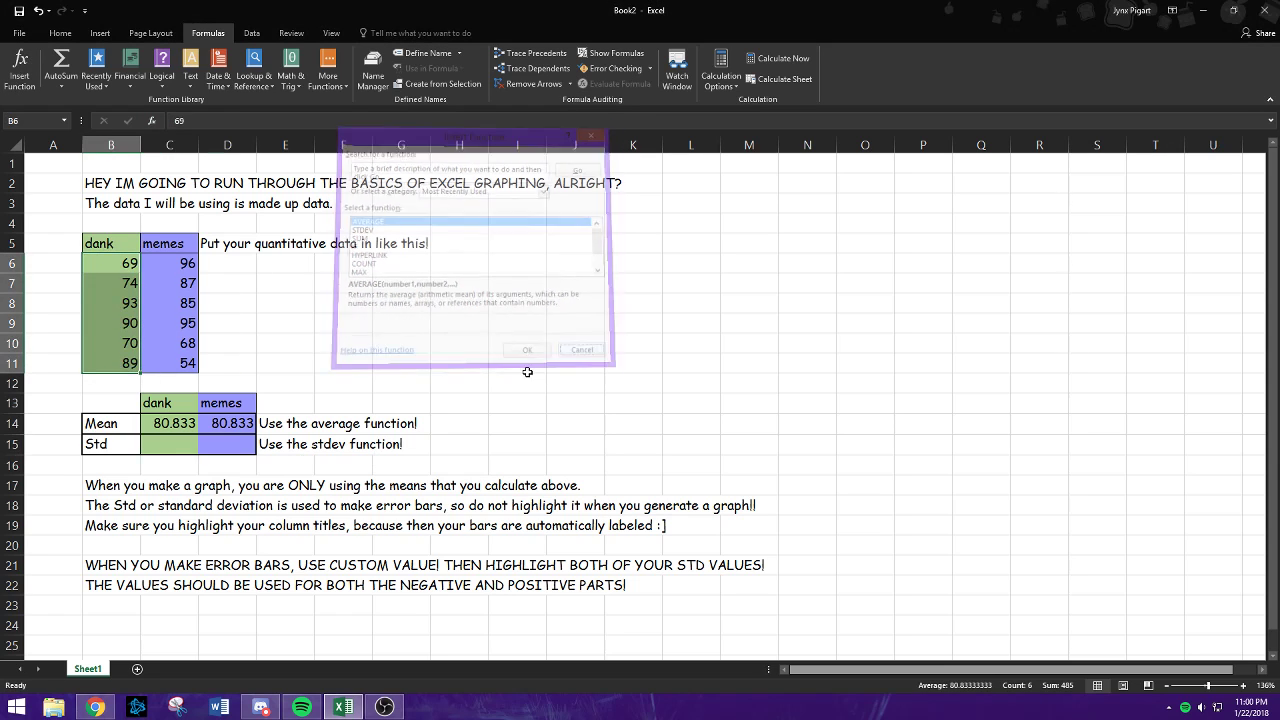
click(27, 79)
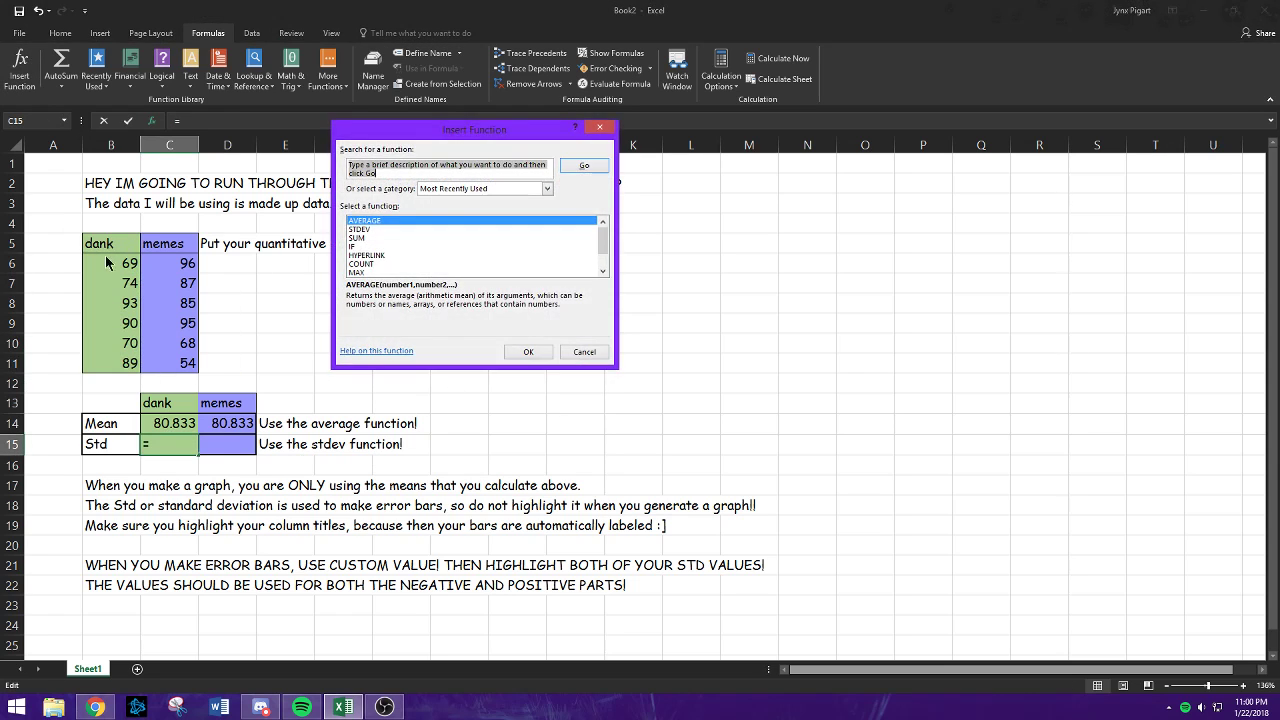
click(359, 229)
click(528, 352)
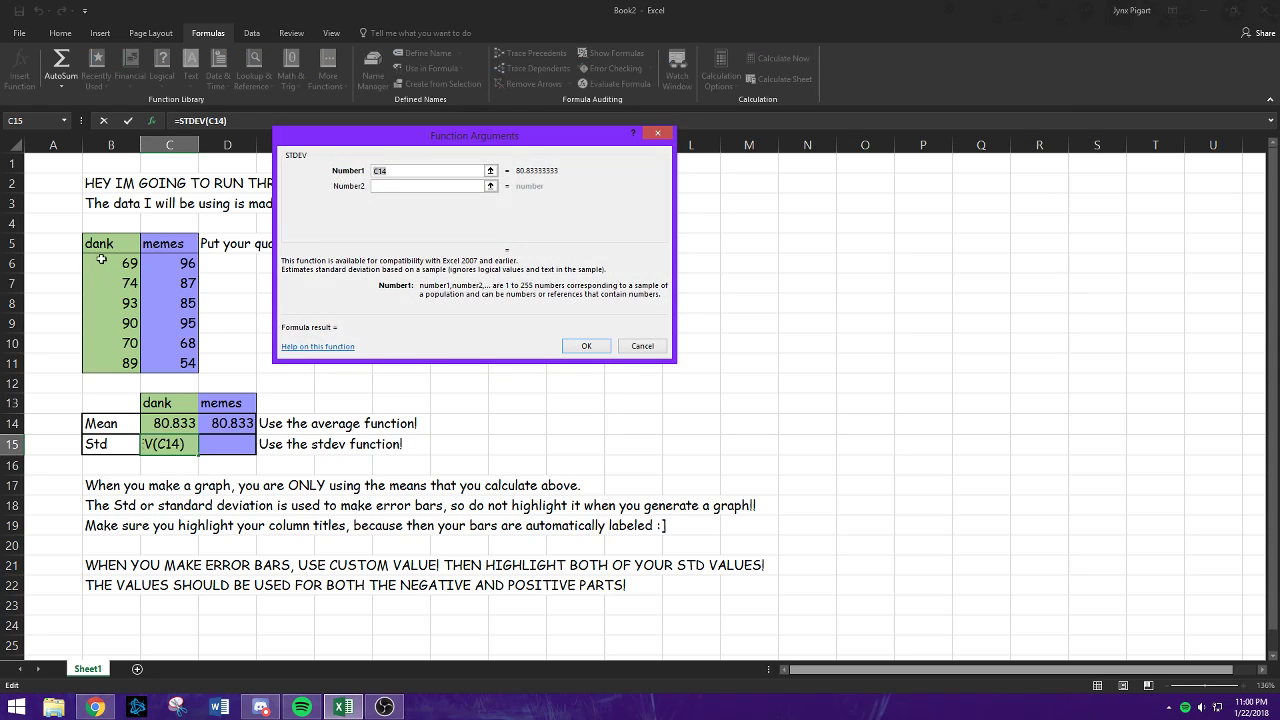
drag(101, 259, 117, 363)
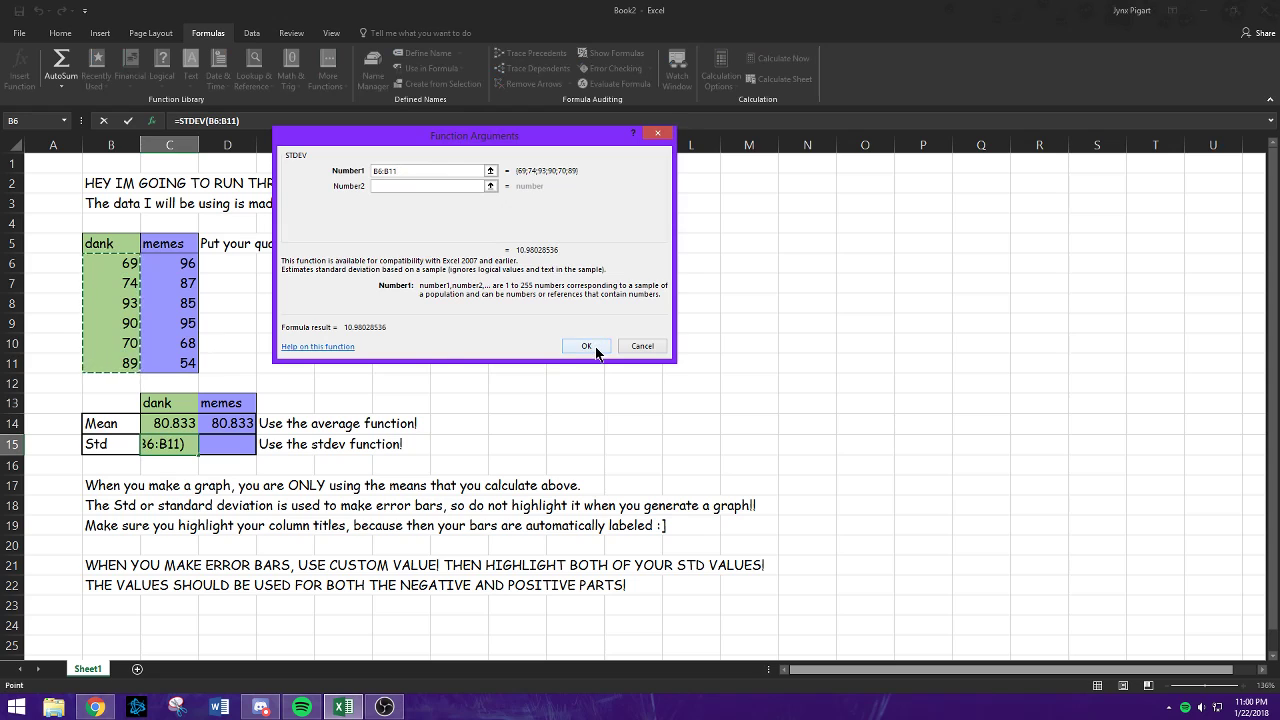
click(594, 348)
click(285, 262)
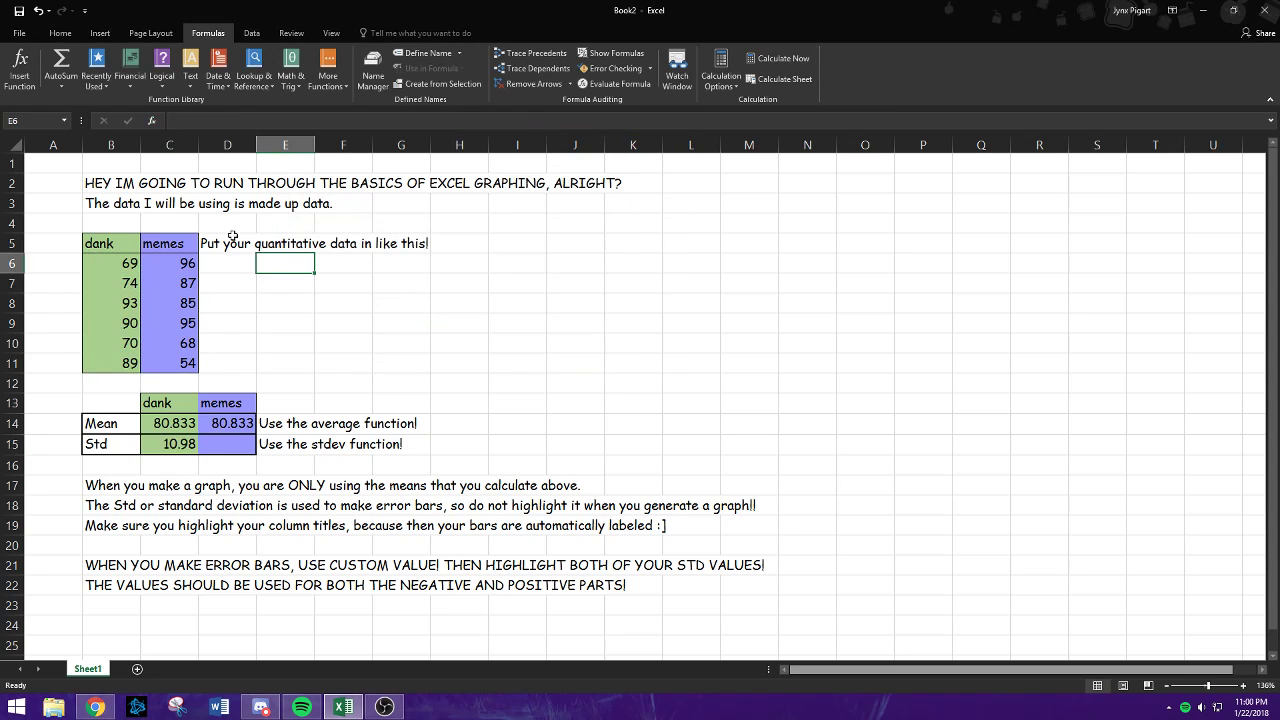
Fill D15 with STDEV of the memes values C6:C11, giving 16.558.
click(227, 444)
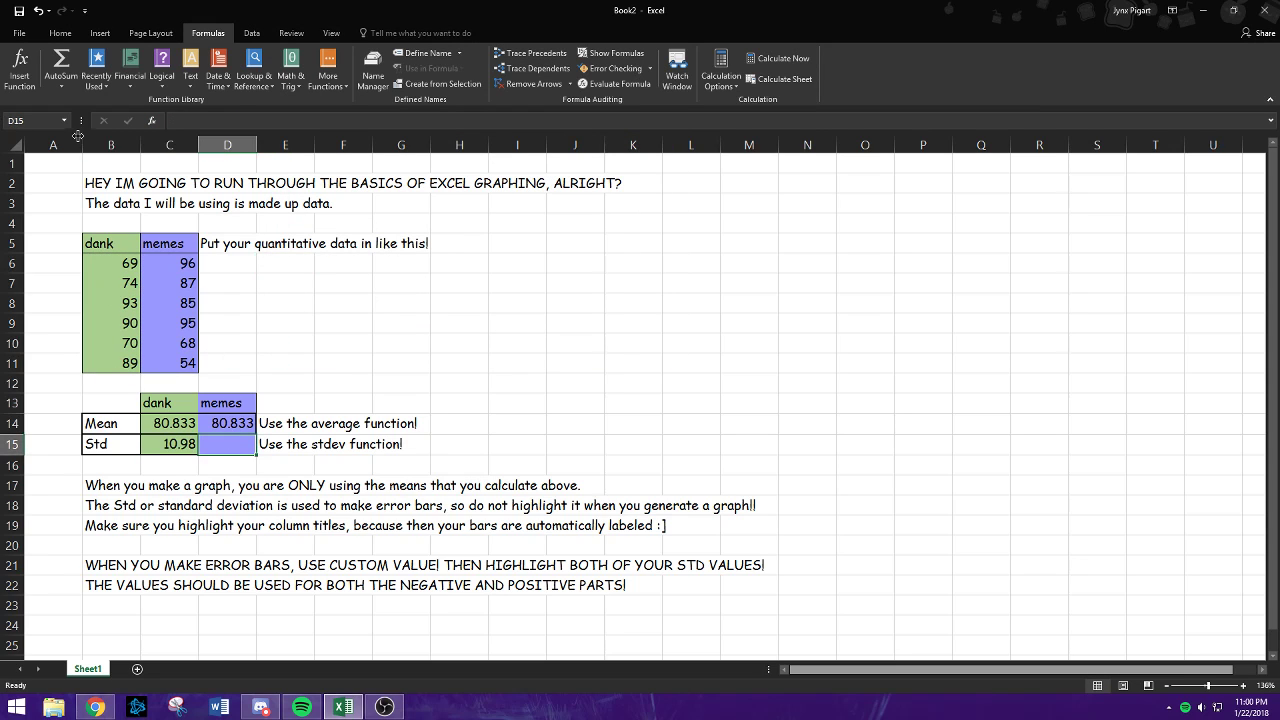
click(20, 70)
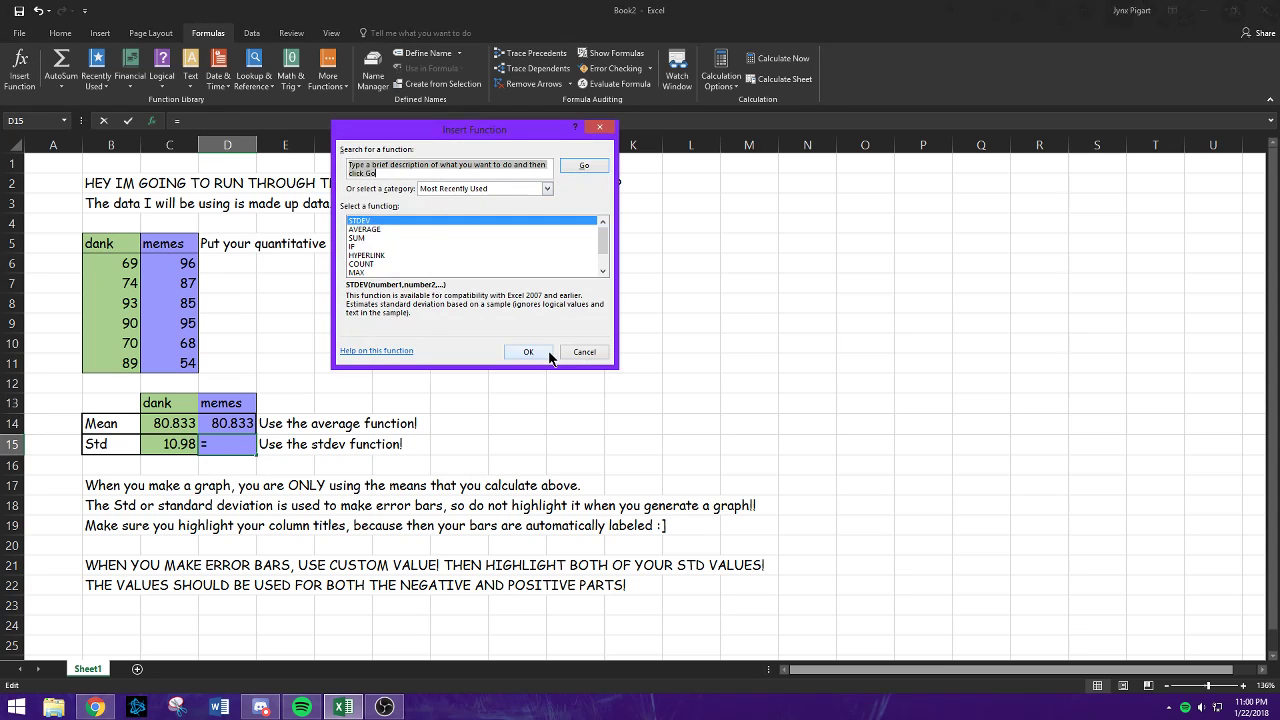
click(549, 357)
drag(186, 264, 188, 372)
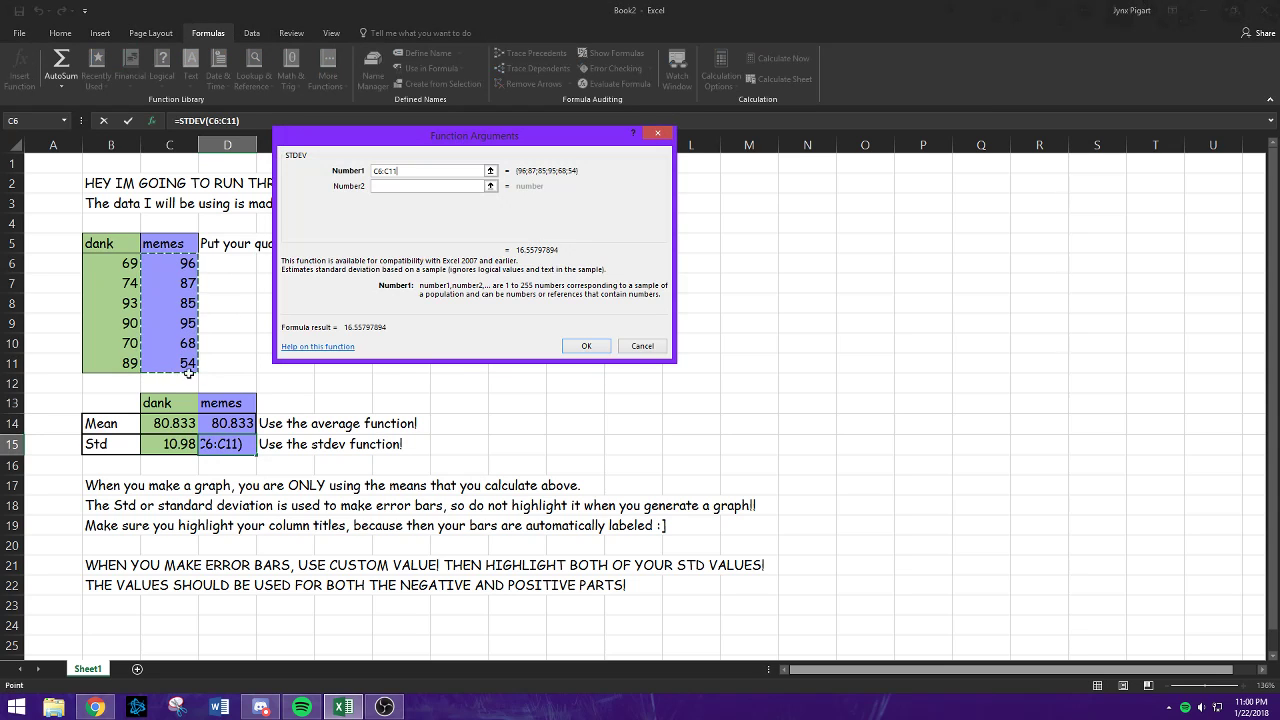
click(582, 347)
click(565, 389)
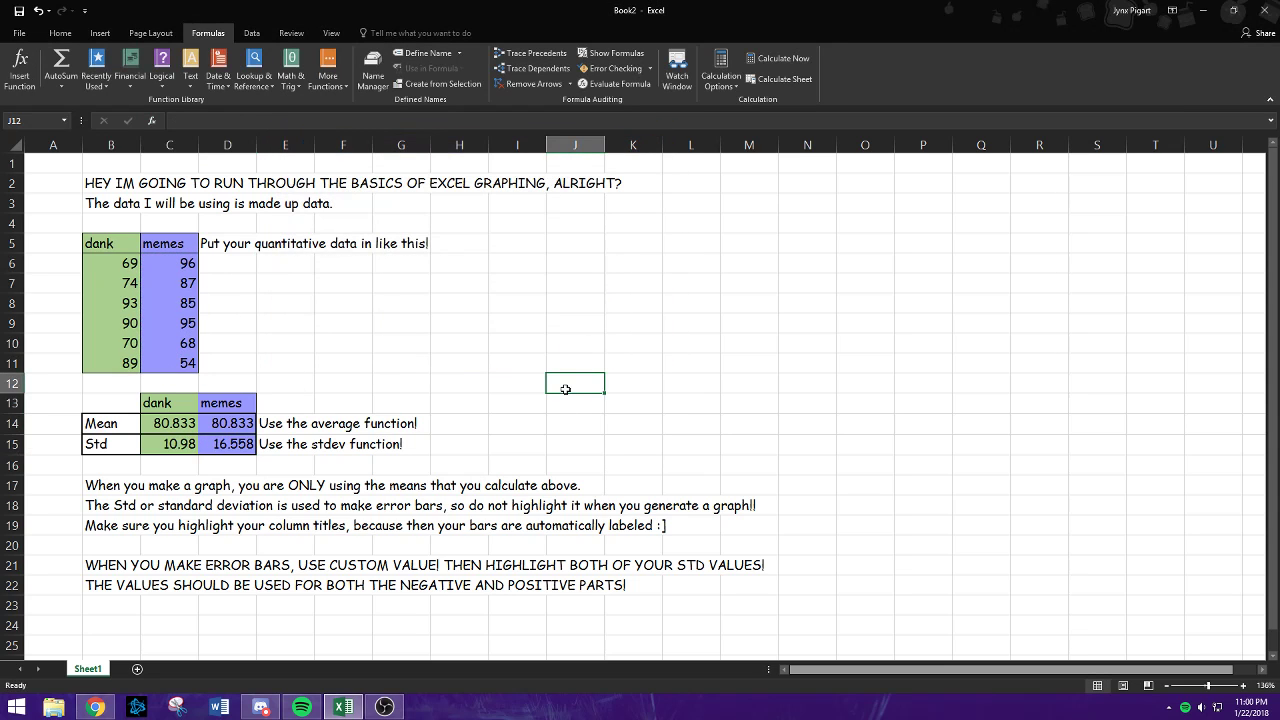
Look over the notes in rows 17 and 18 about graphing only means.
click(93, 485)
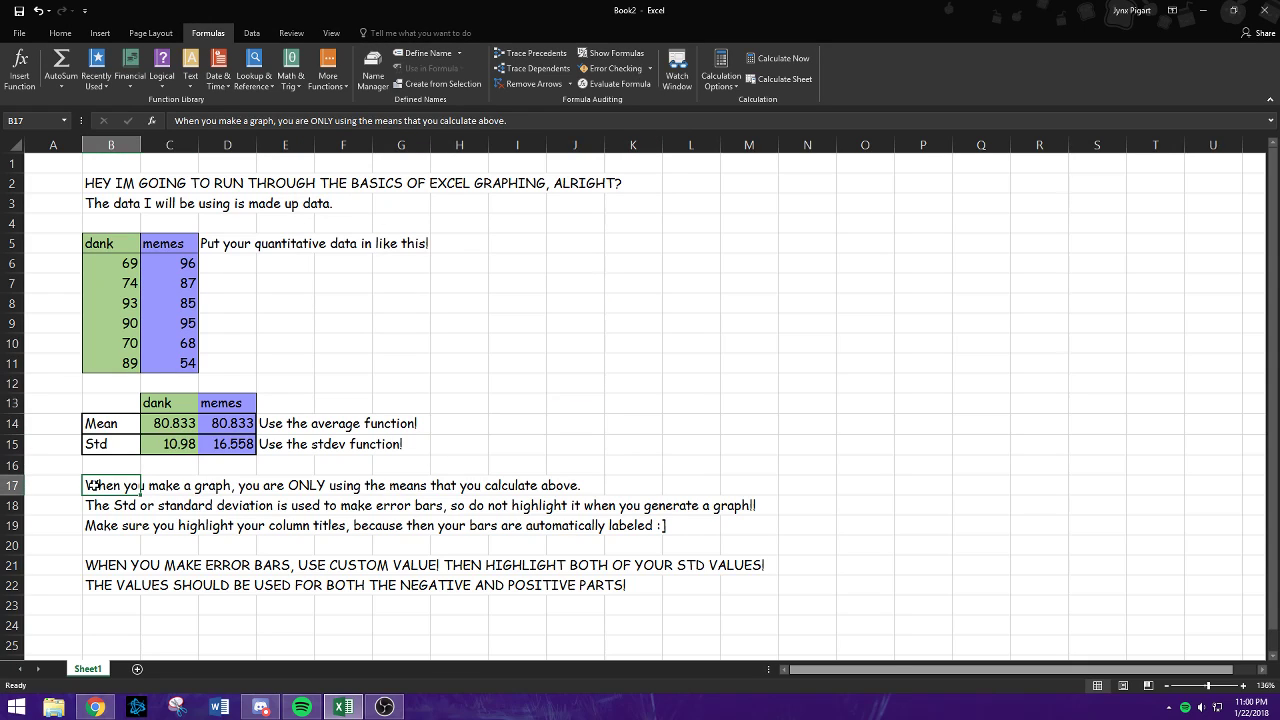
double_click(93, 485)
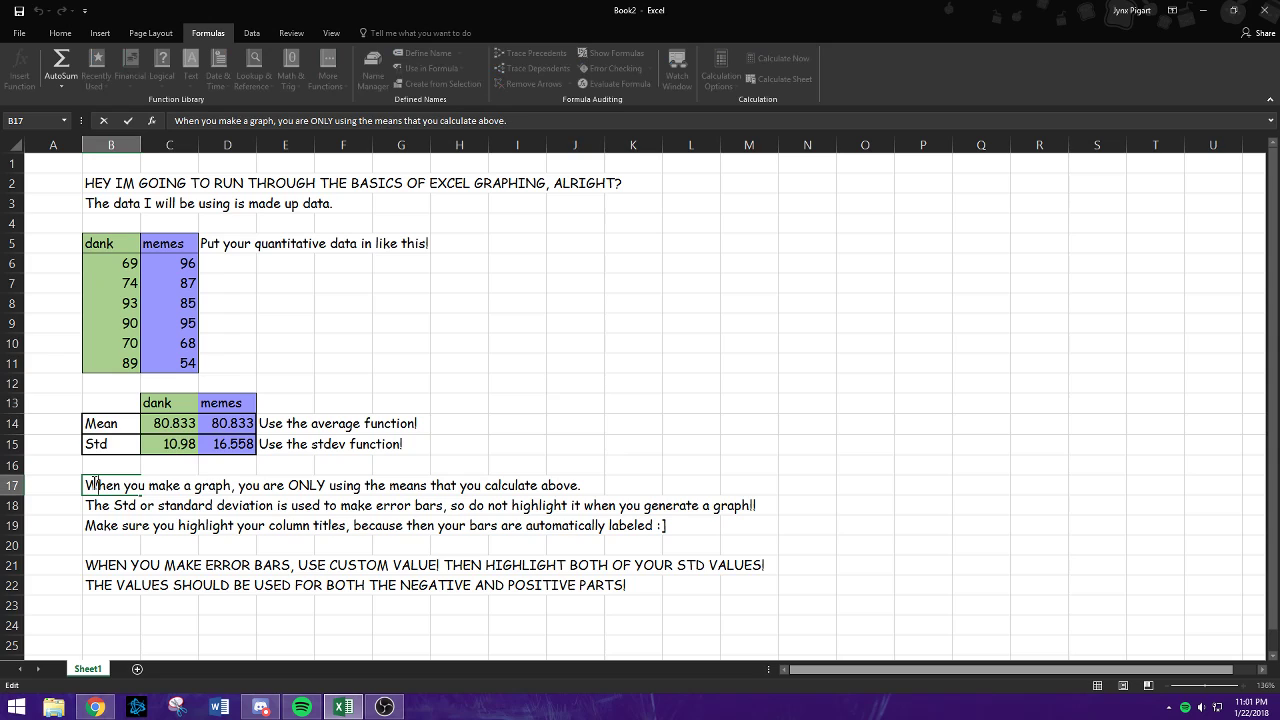
double_click(94, 485)
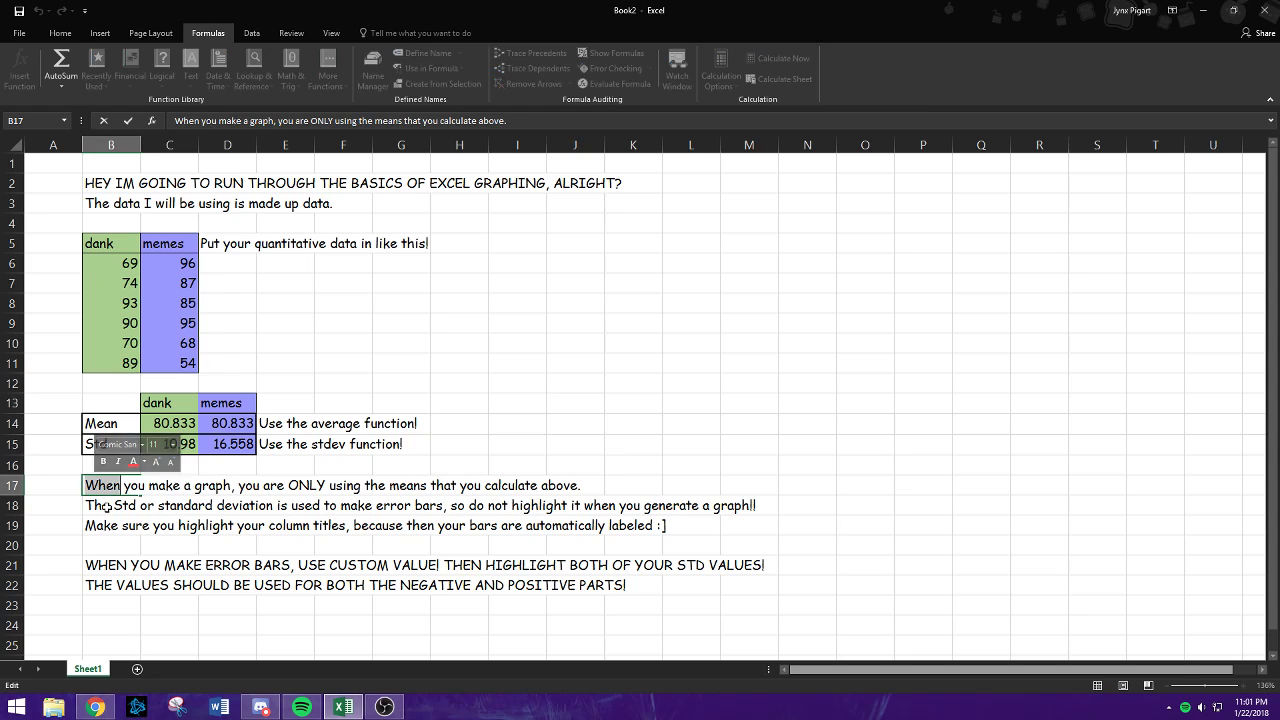
click(108, 545)
drag(92, 485, 590, 487)
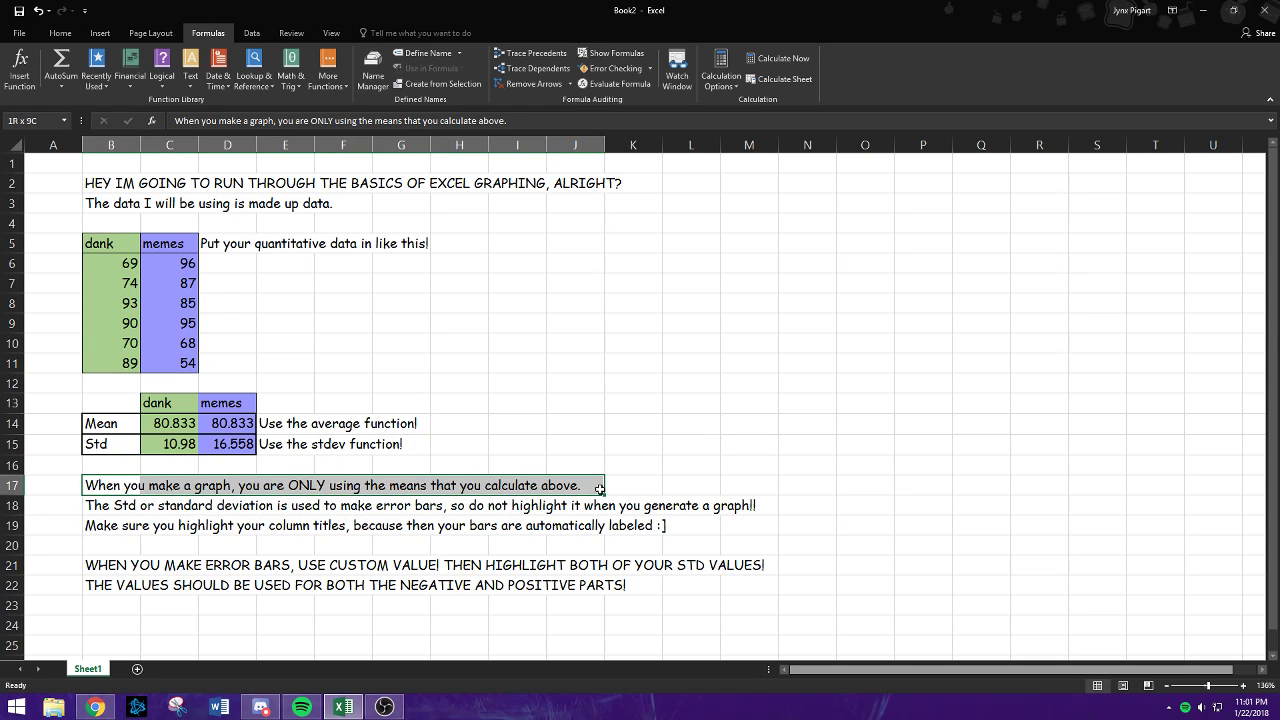
click(666, 552)
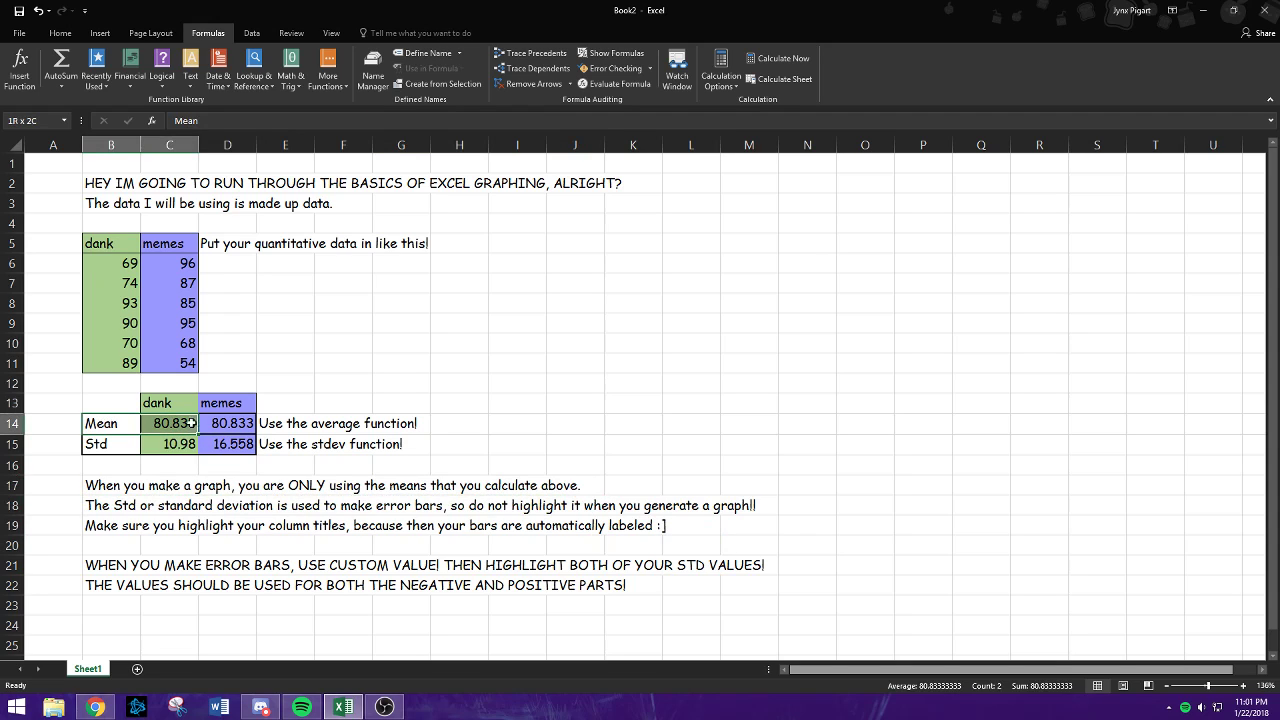
Select the dank and memes column titles and means, C13:D14, for charting.
drag(107, 420, 245, 423)
click(285, 485)
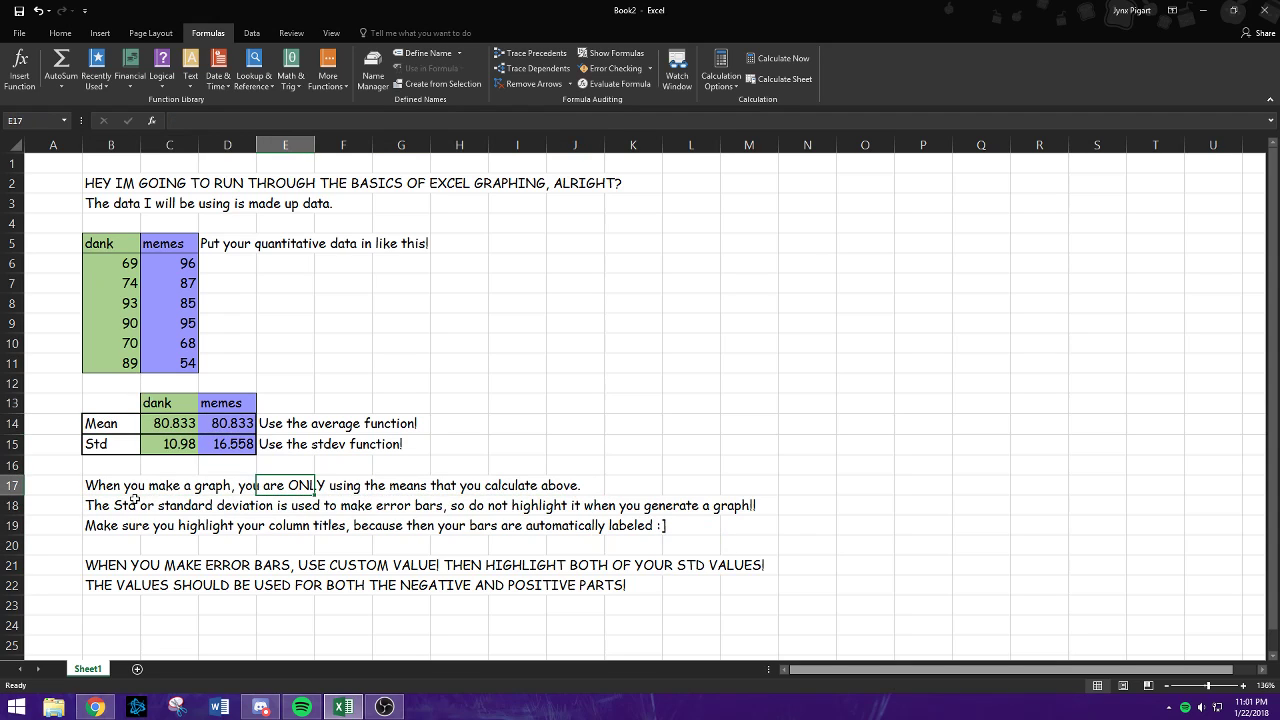
click(134, 499)
drag(102, 528, 689, 528)
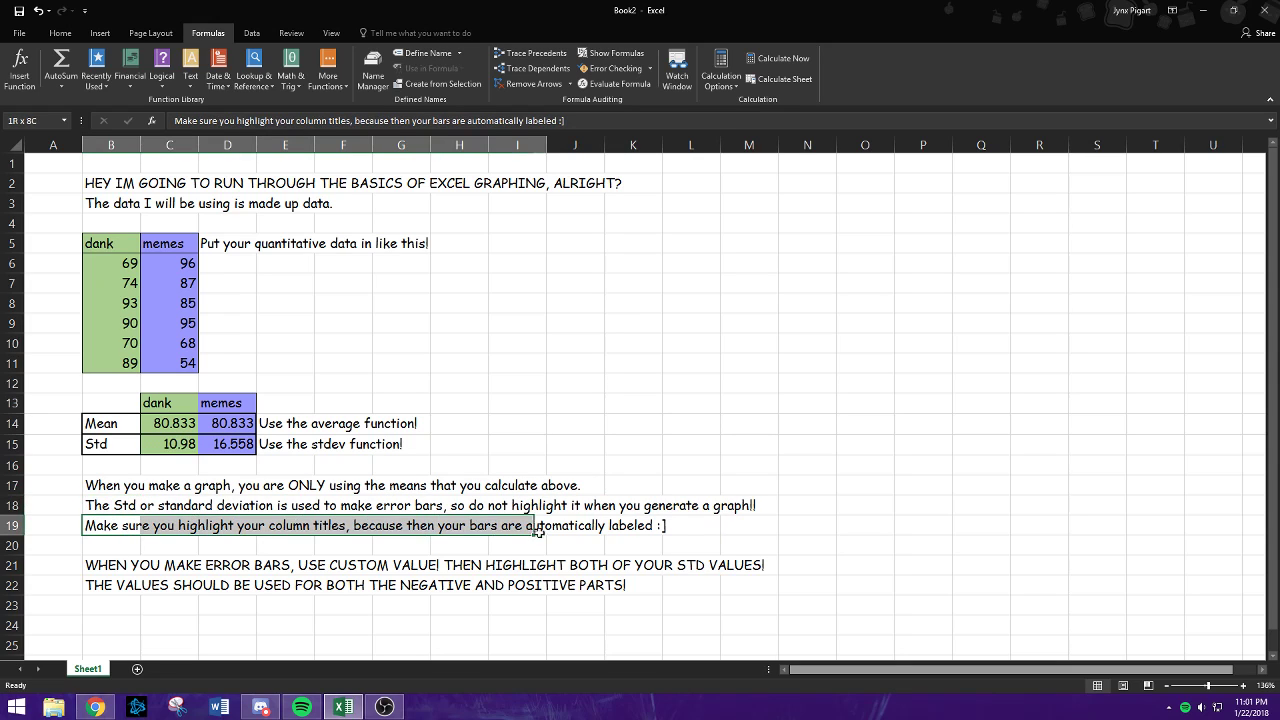
click(343, 641)
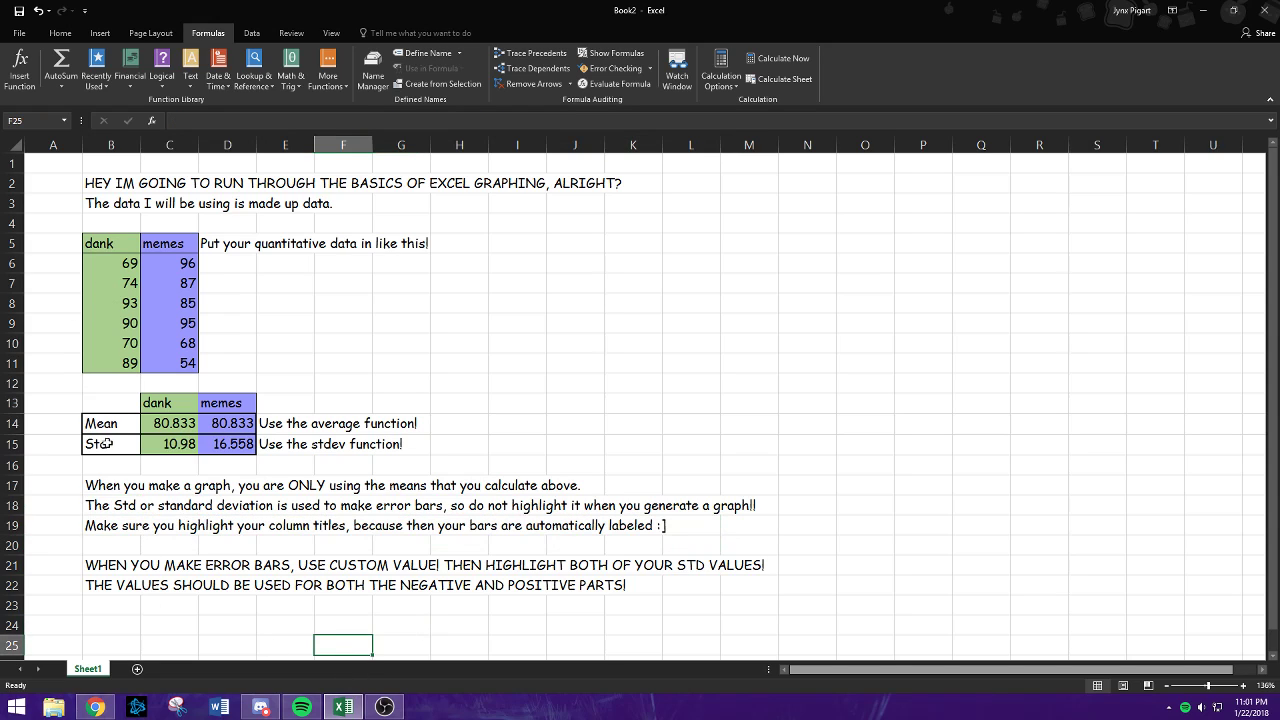
click(168, 425)
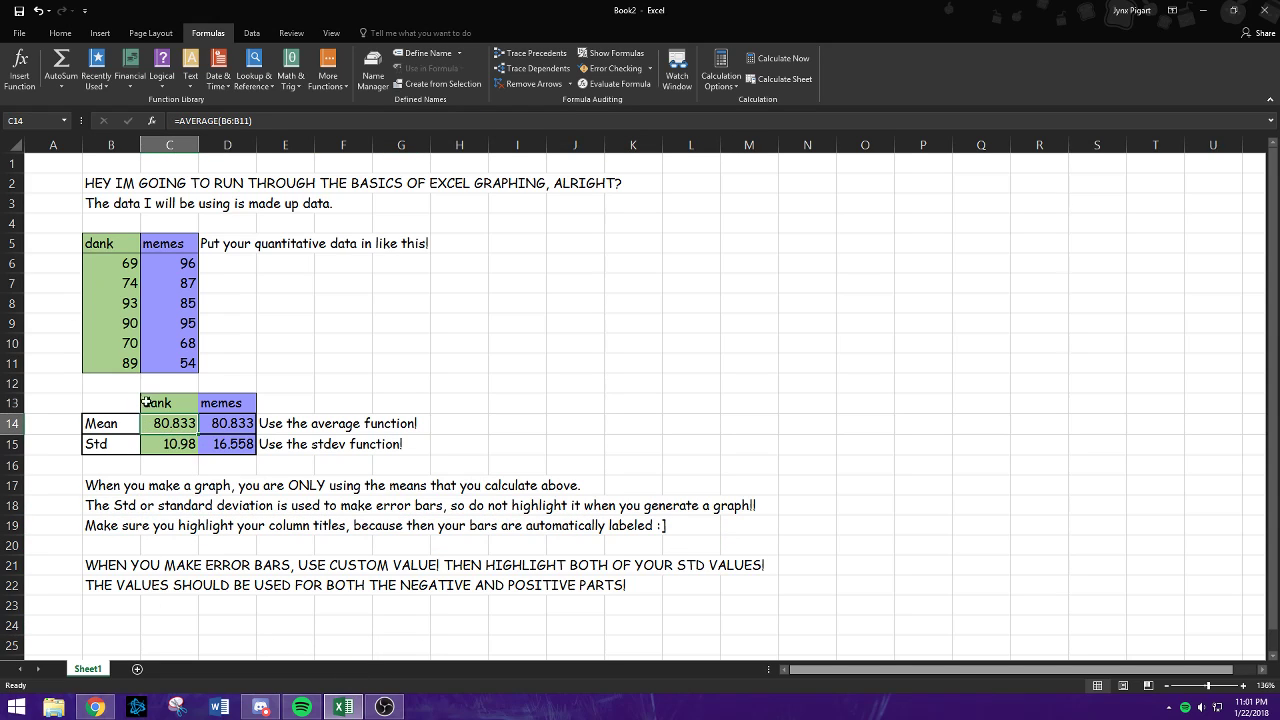
drag(145, 402, 235, 422)
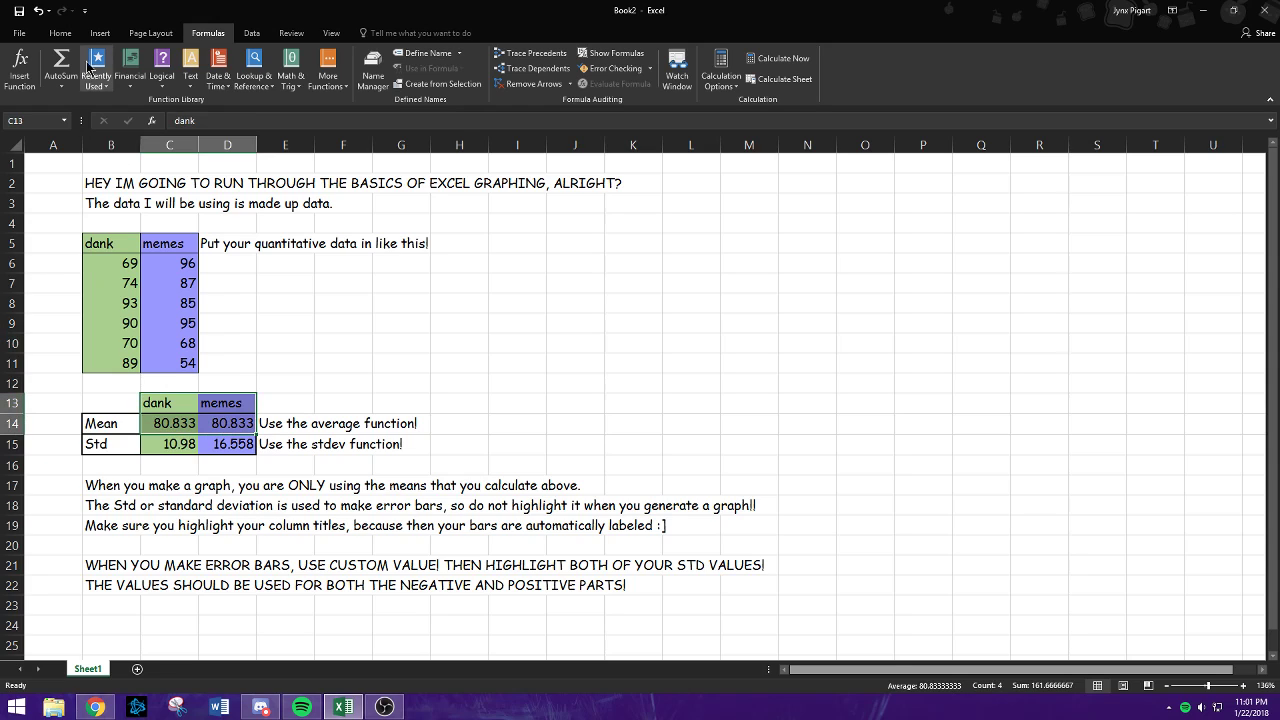
Insert a clustered column chart of the means and place it beside the data.
click(100, 33)
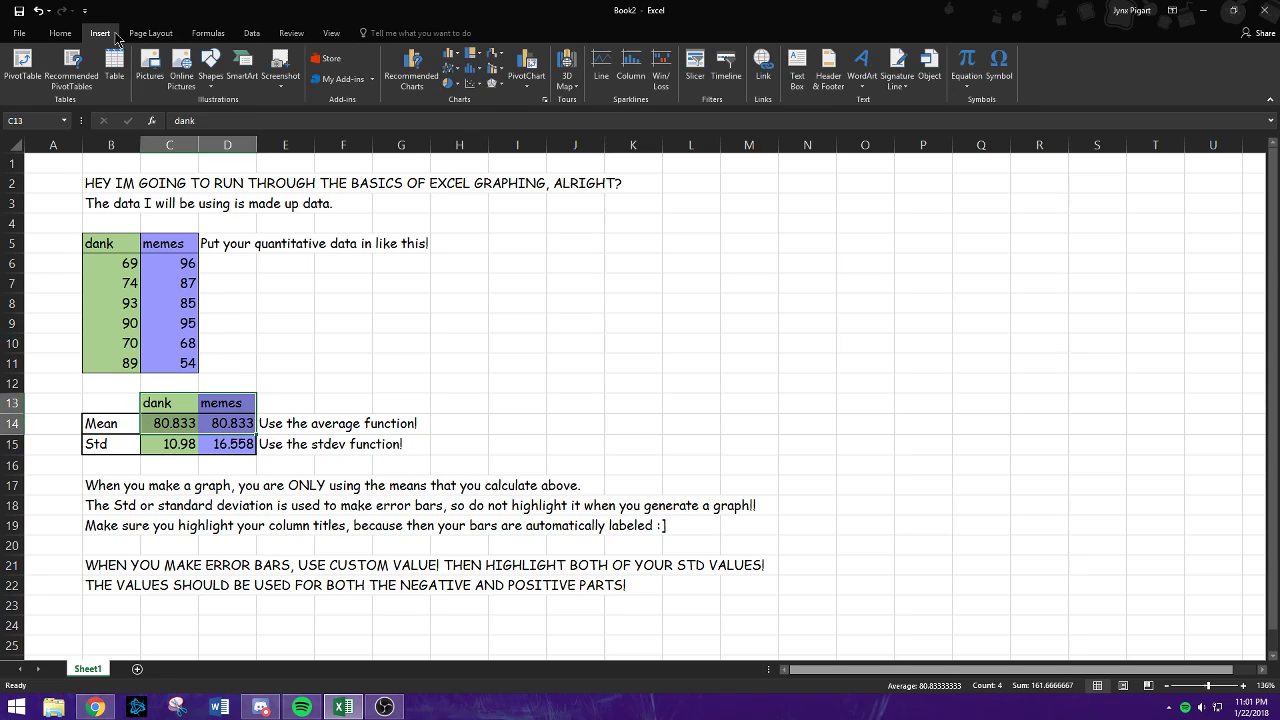
click(450, 55)
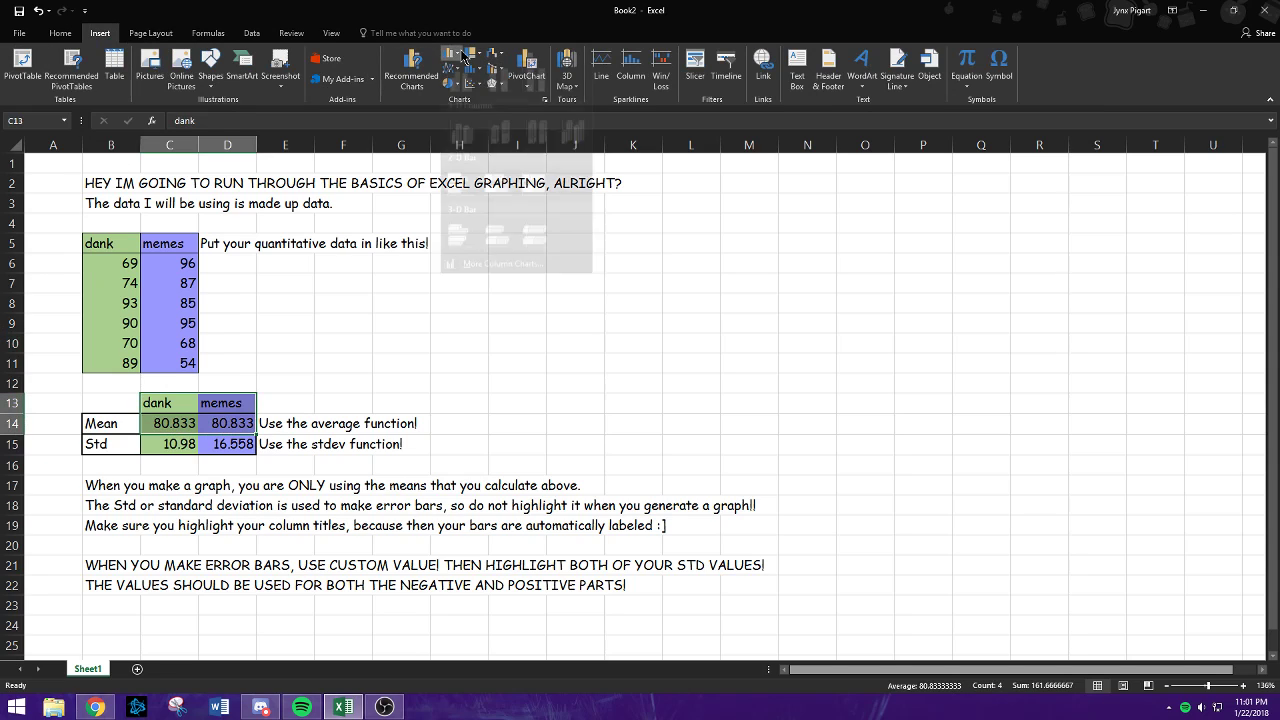
click(459, 90)
mouse_move(728, 293)
mouse_down()
mouse_move(861, 196)
mouse_move(841, 214)
mouse_up()
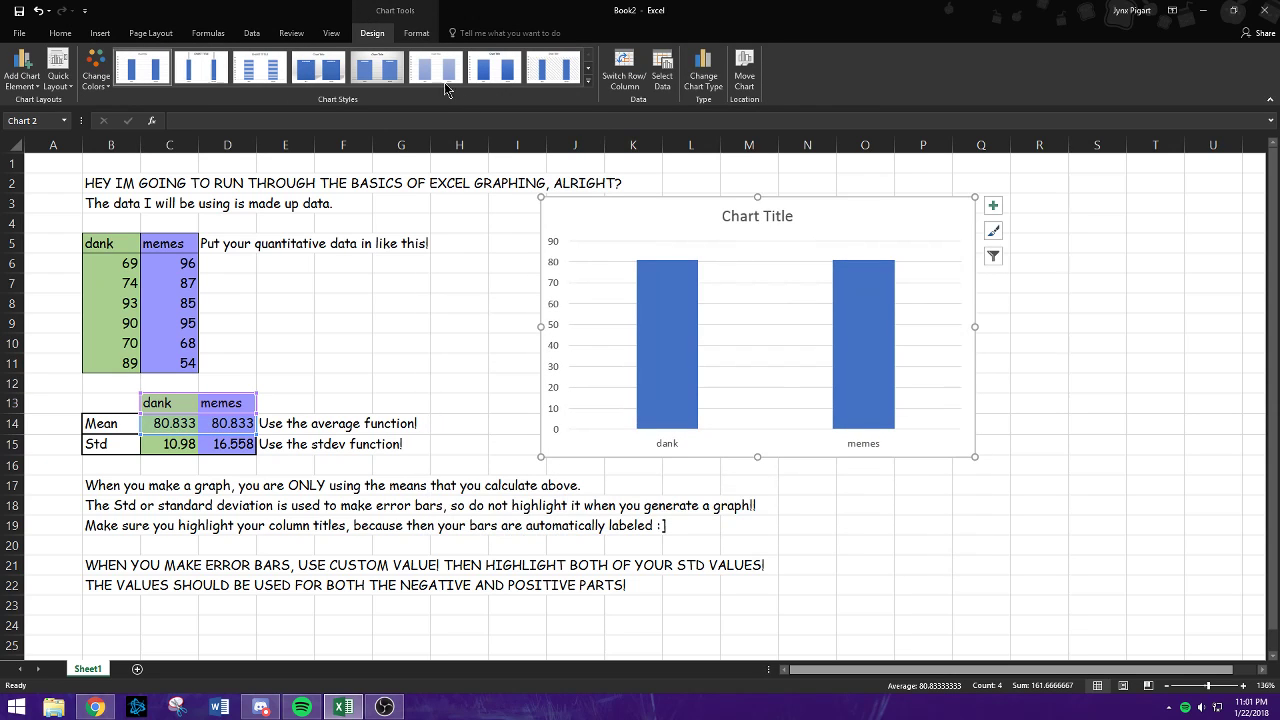
Recolour the chart's bars with the green colour palette.
click(416, 33)
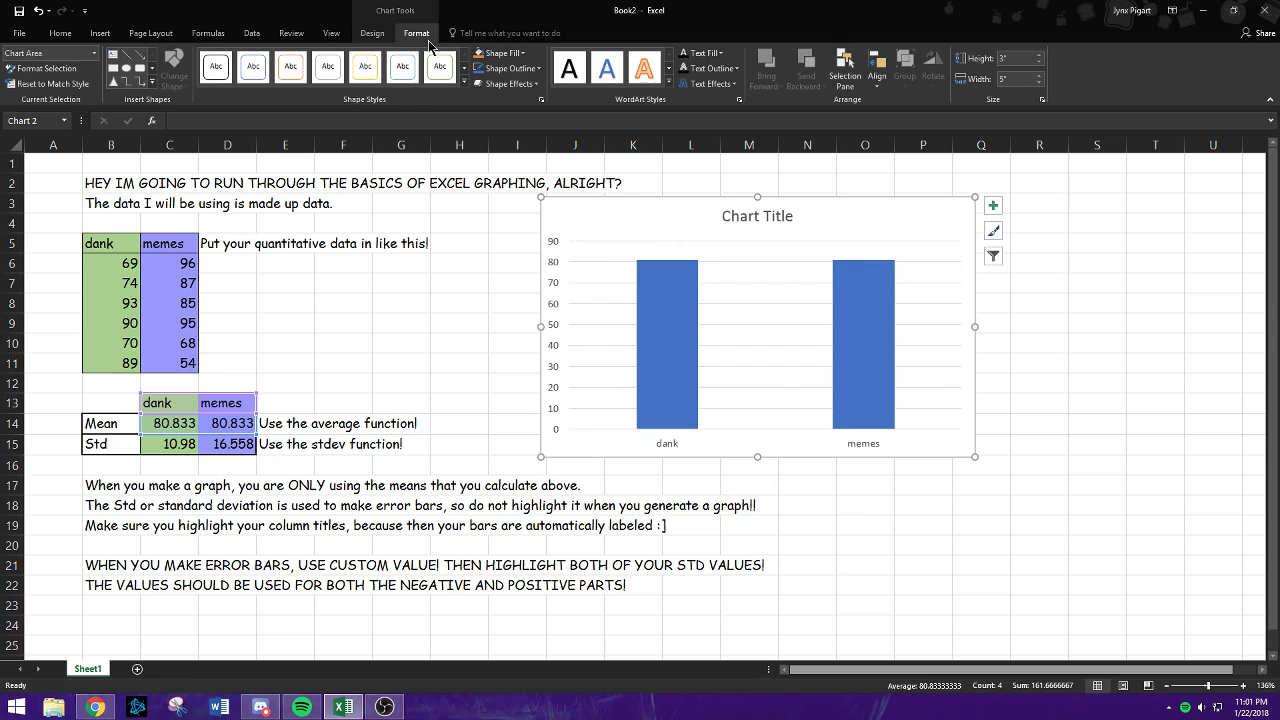
click(378, 34)
click(86, 80)
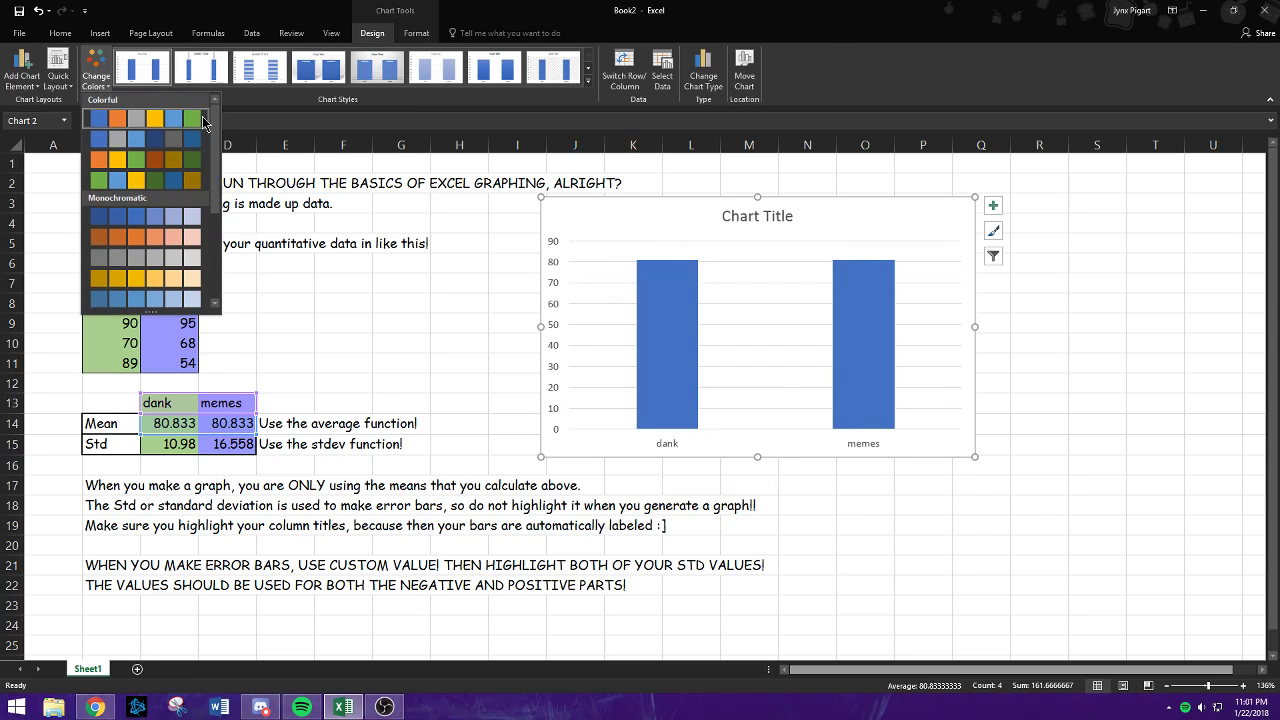
click(178, 188)
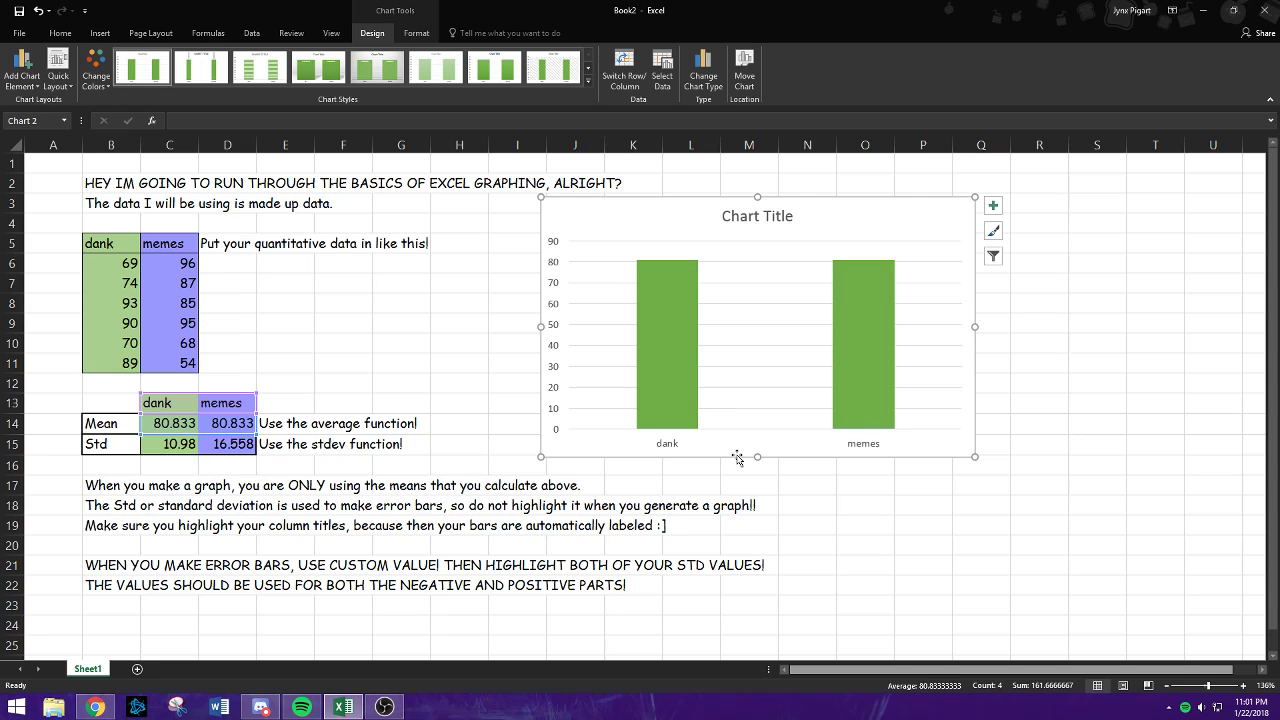
Replace the default Chart Title with 'something snazzy'.
double_click(742, 218)
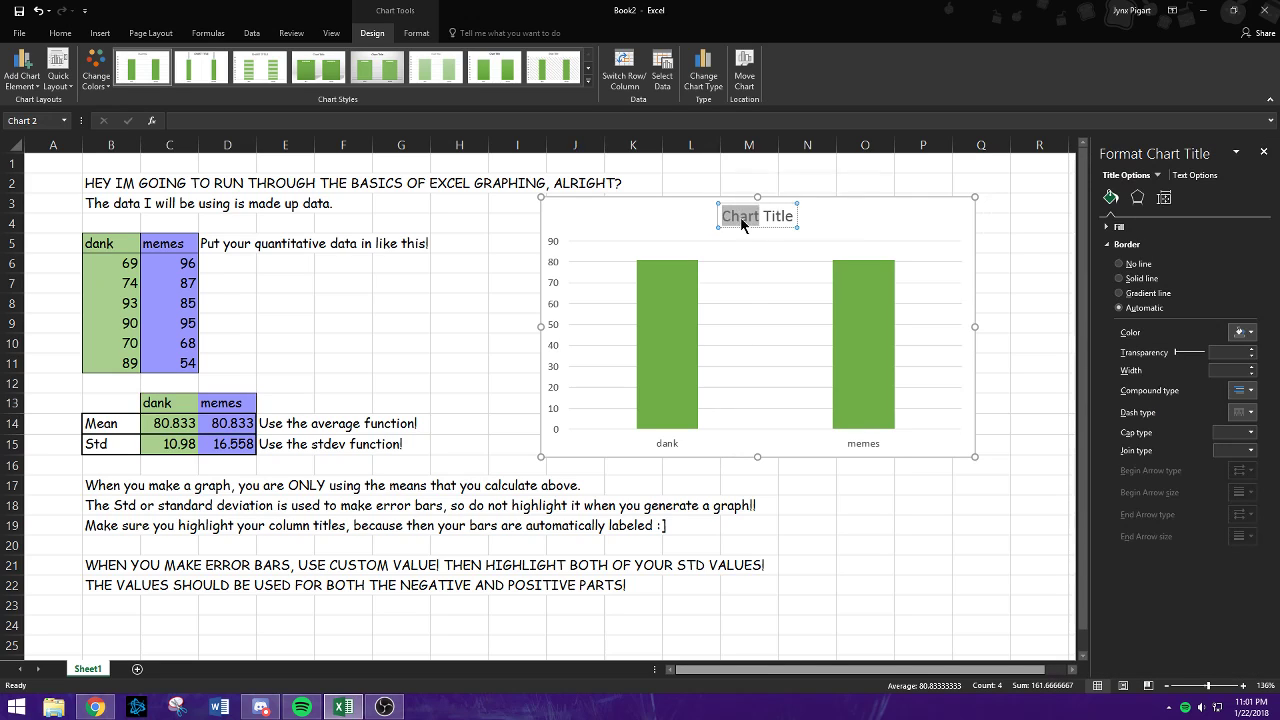
text(something)
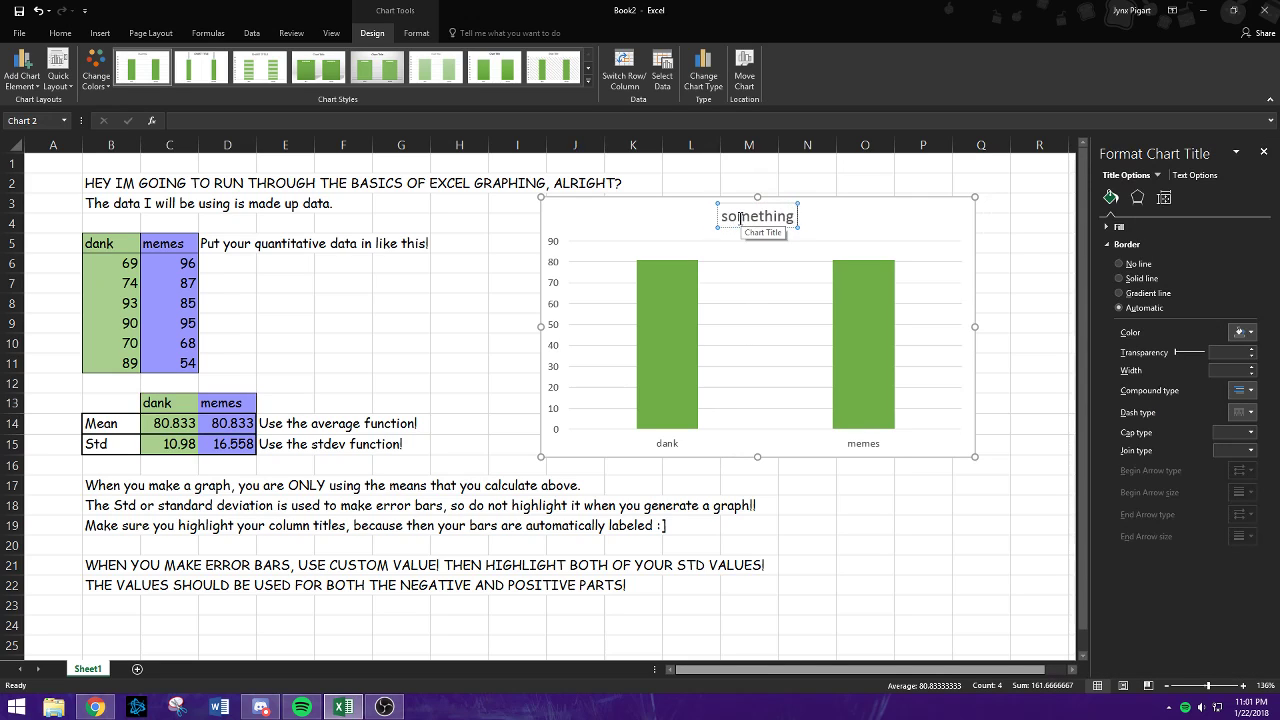
text( snazzy)
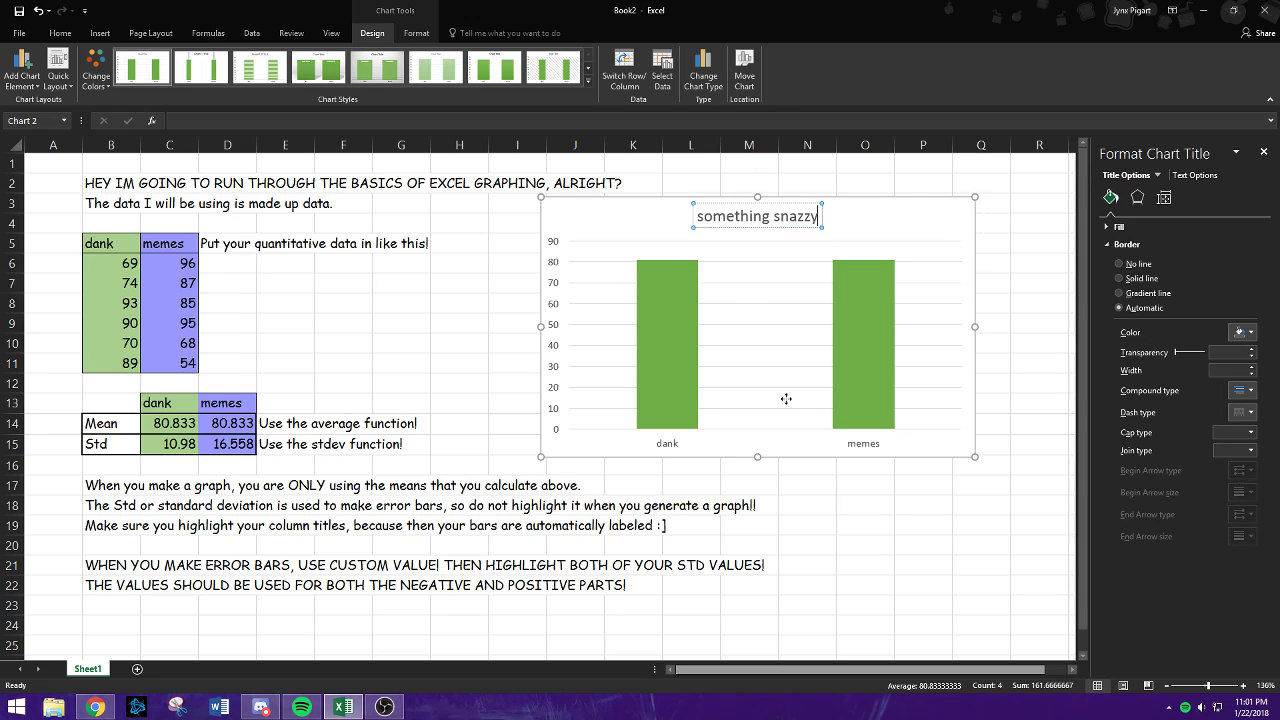
click(706, 400)
click(571, 205)
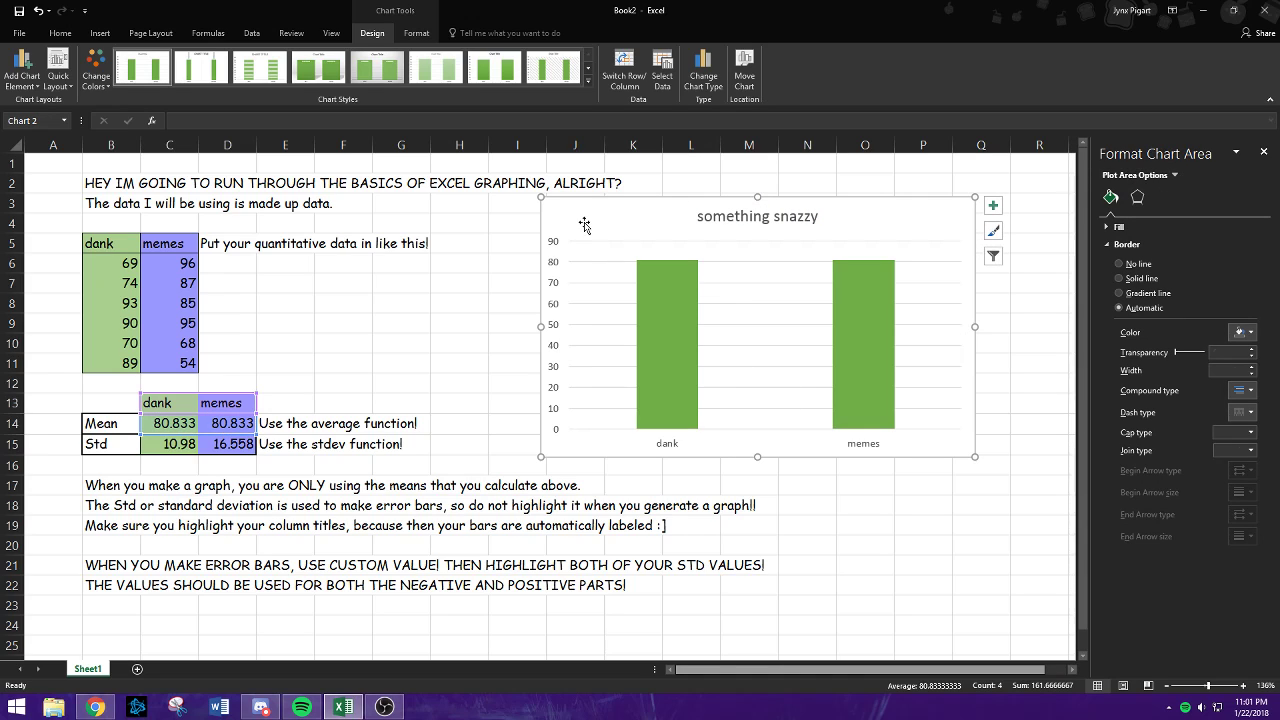
Add a horizontal axis title reading 'independent variable goes here, or categorical name'.
click(29, 80)
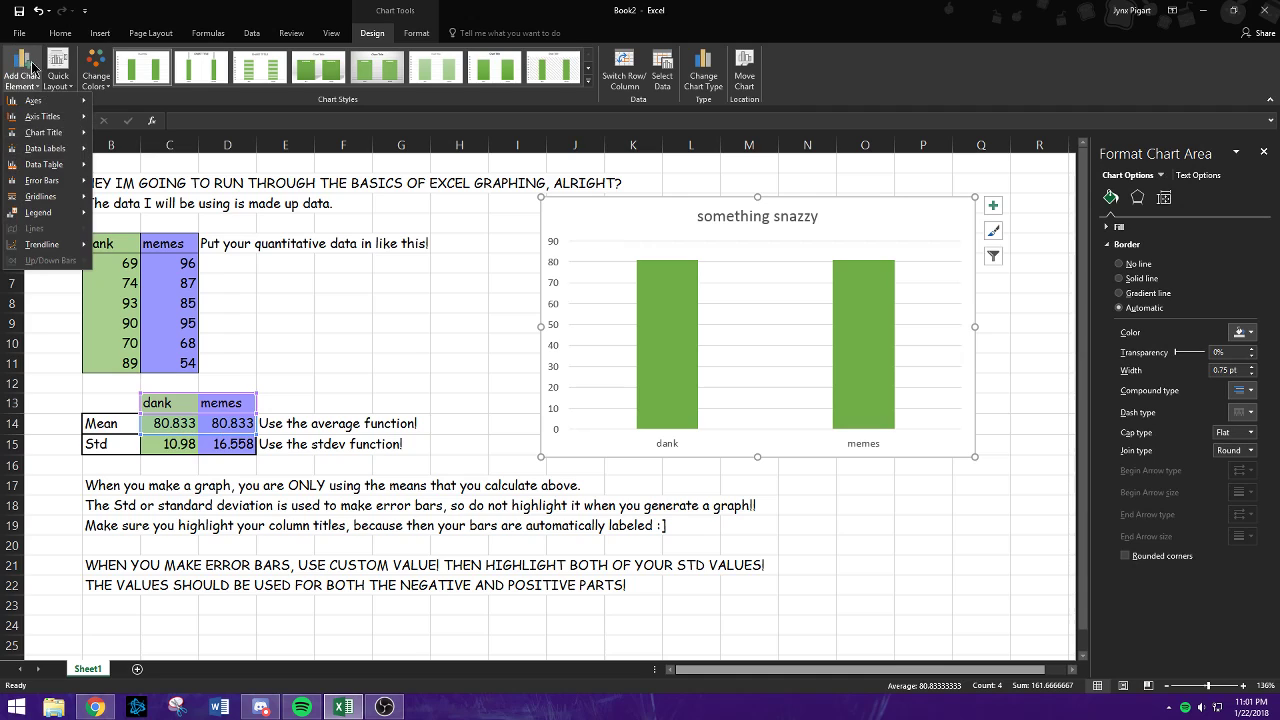
mouse_move(31, 137)
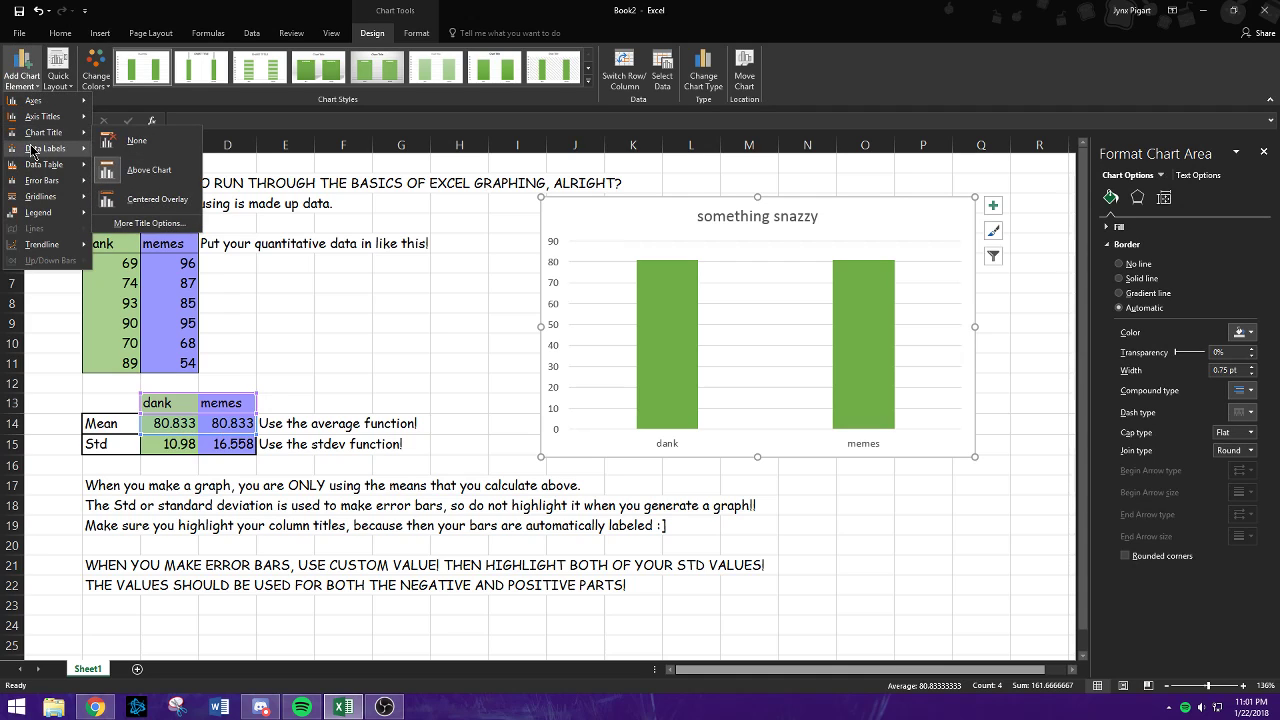
mouse_move(40, 116)
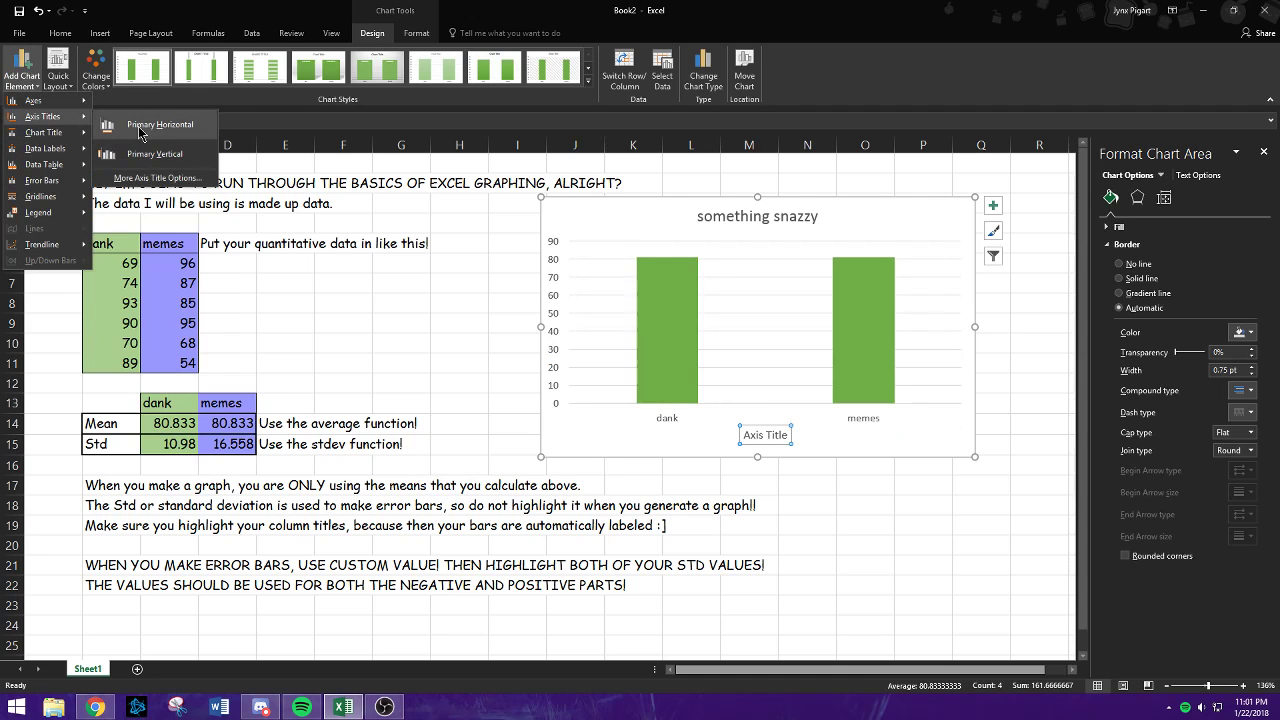
click(158, 124)
double_click(776, 433)
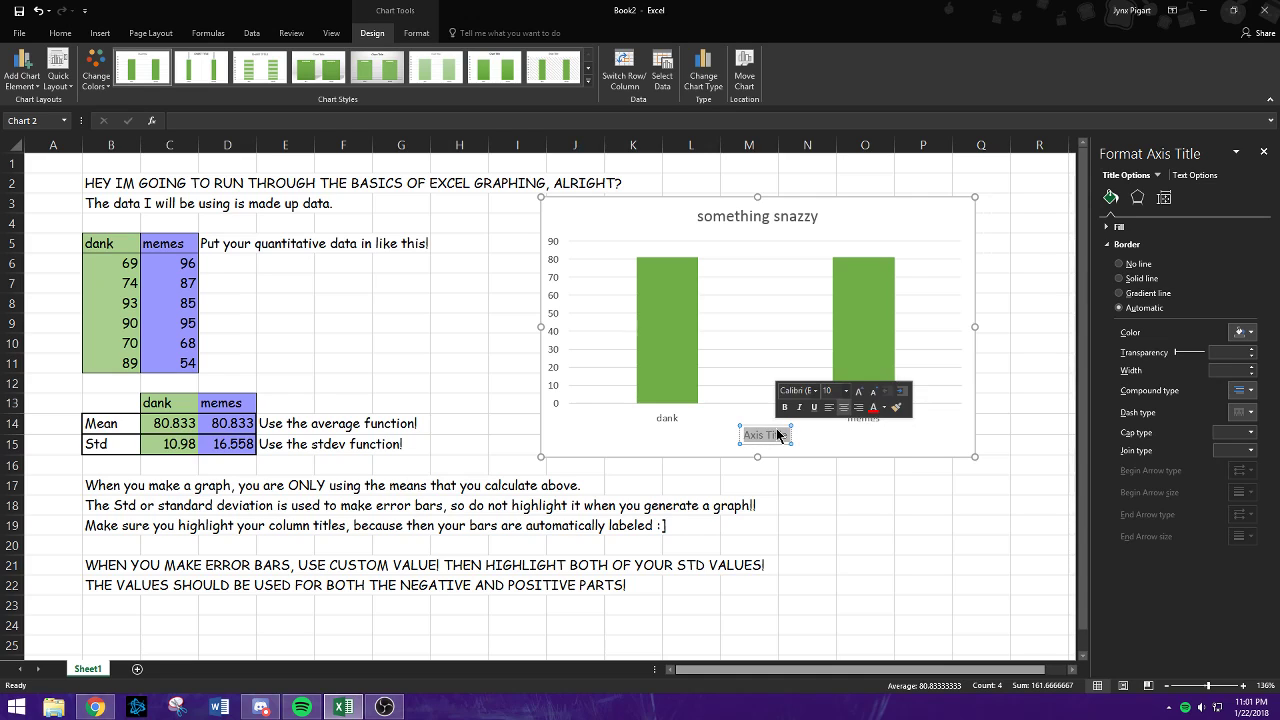
key(ctrl+a)
text(independen)
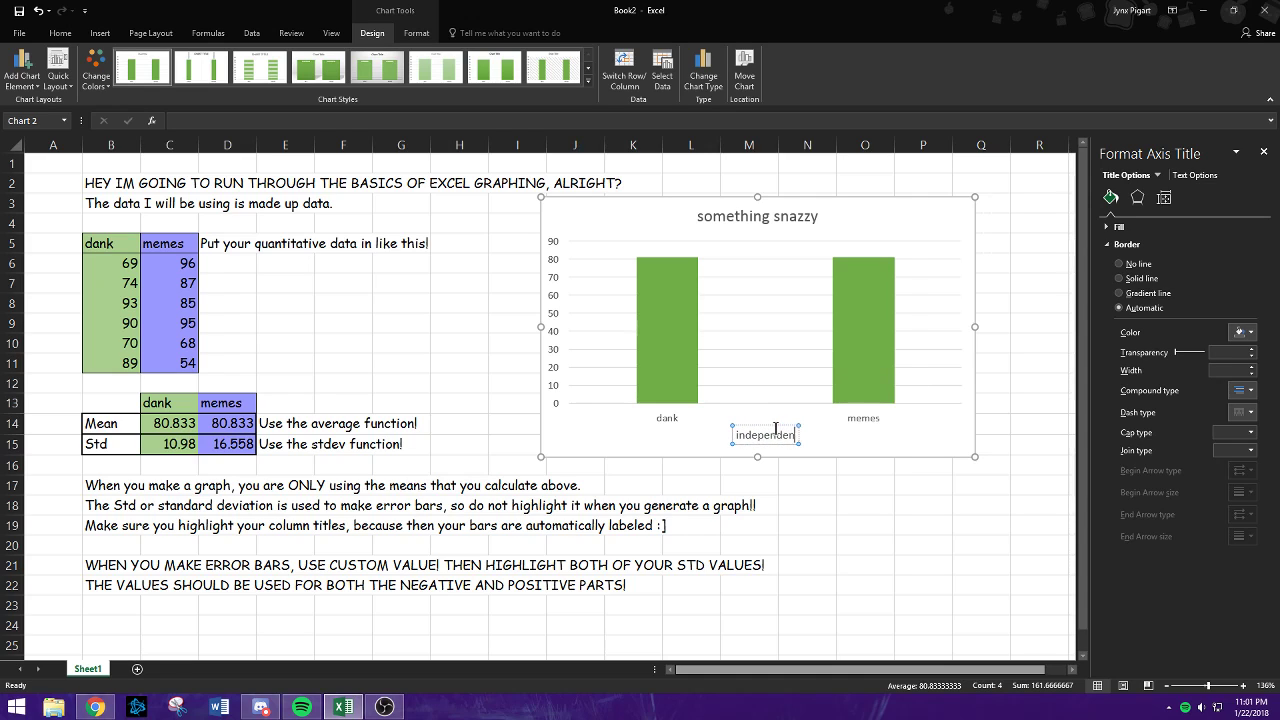
text(t variable goe)
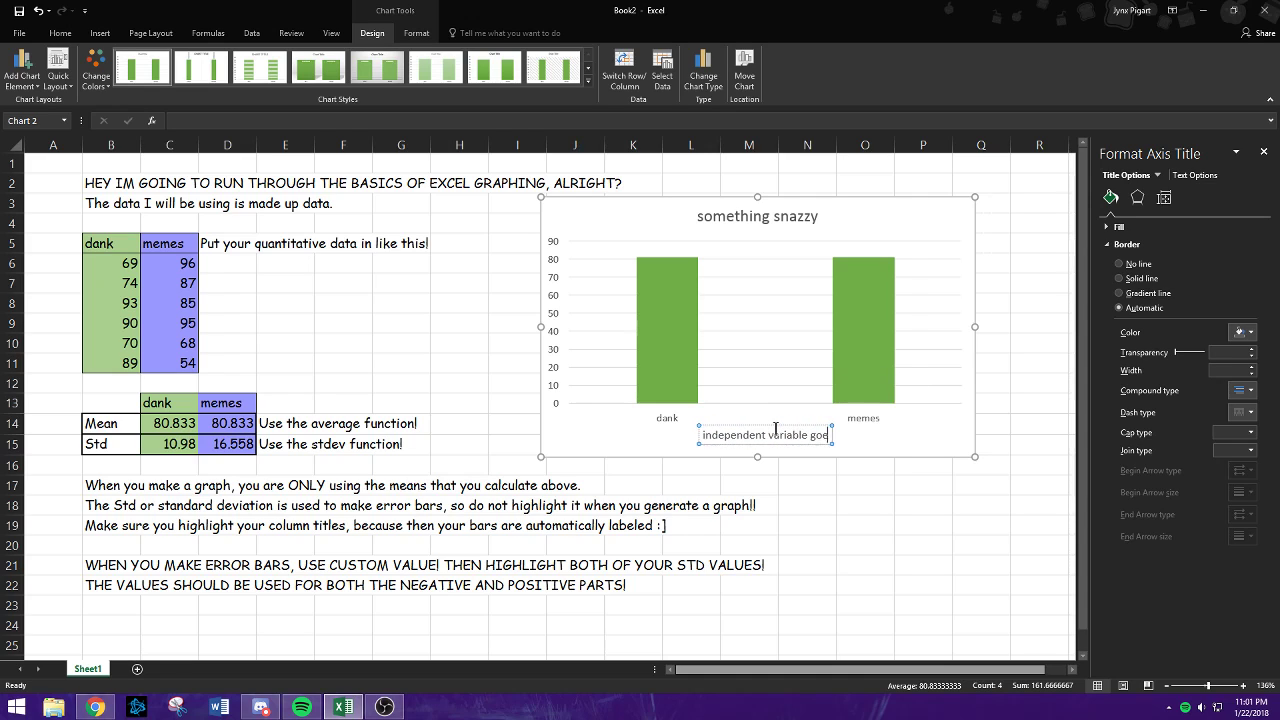
text(s here,)
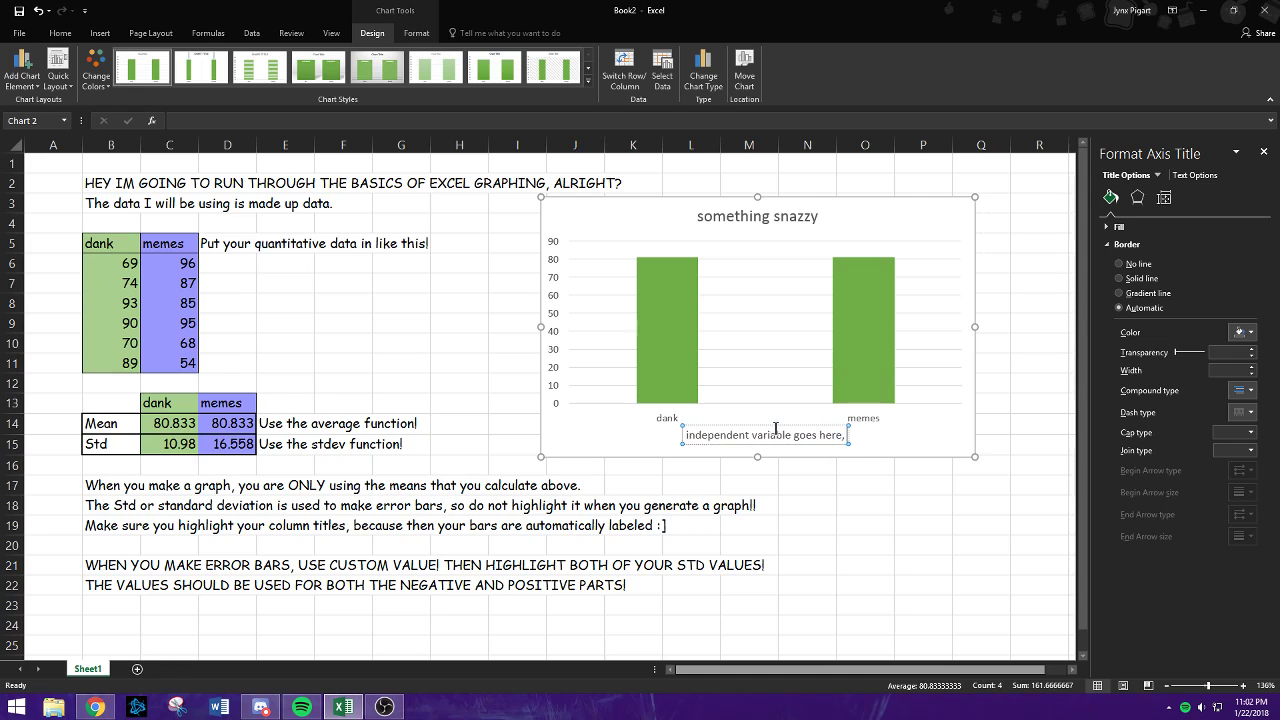
text( or qual)
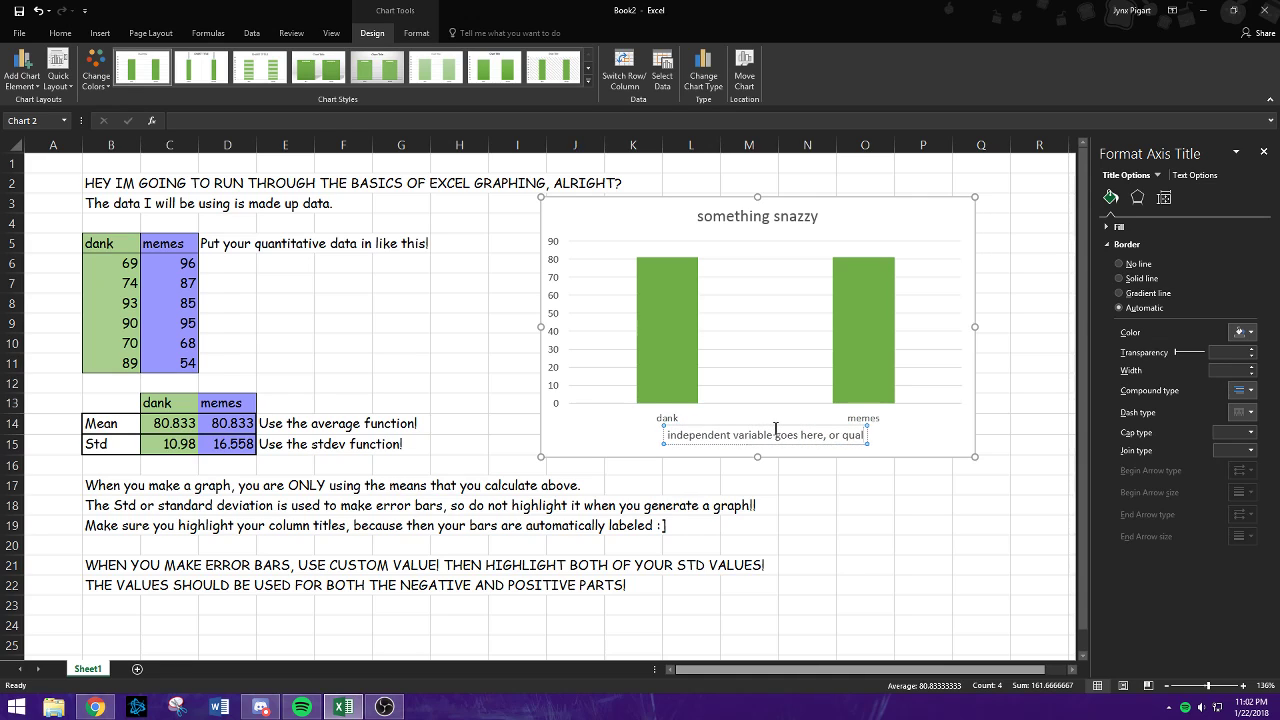
key(BackSpace)
key(BackSpace)
key(BackSpace)
key(BackSpace)
text(categ)
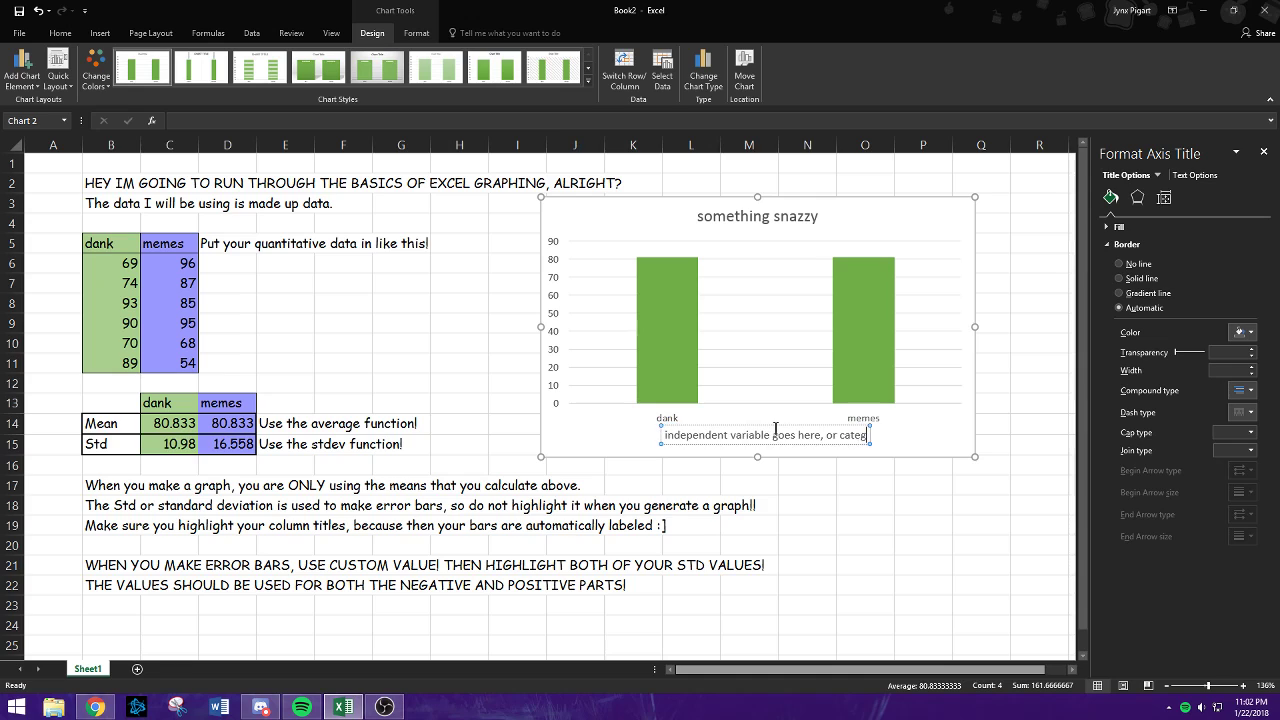
text(orical name)
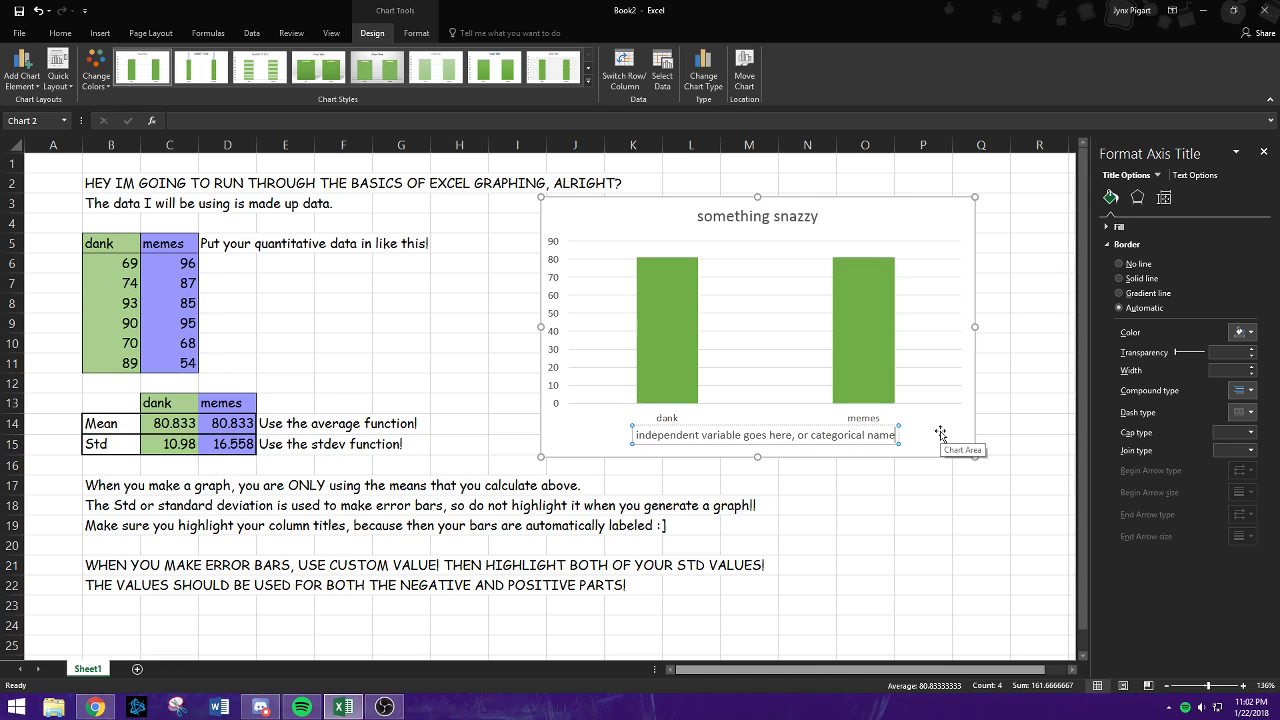
Add a primary vertical axis title reading 'if there are units they are defined here'.
click(22, 70)
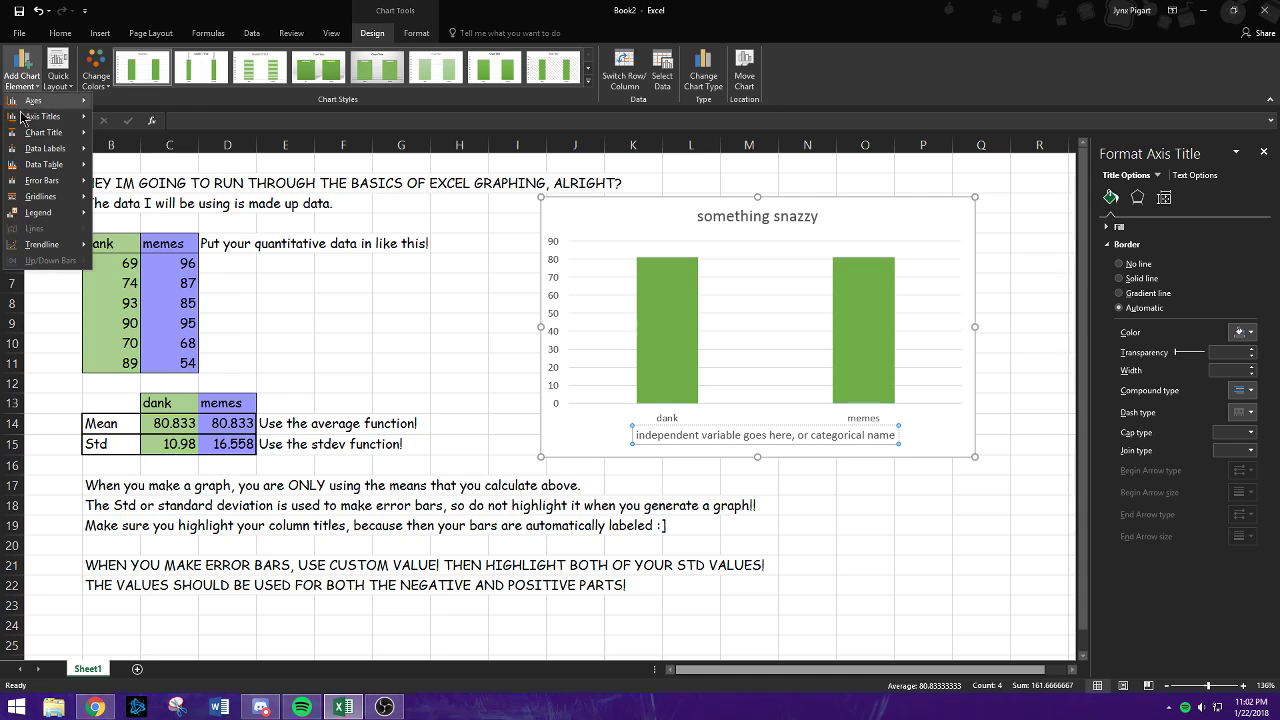
mouse_move(38, 122)
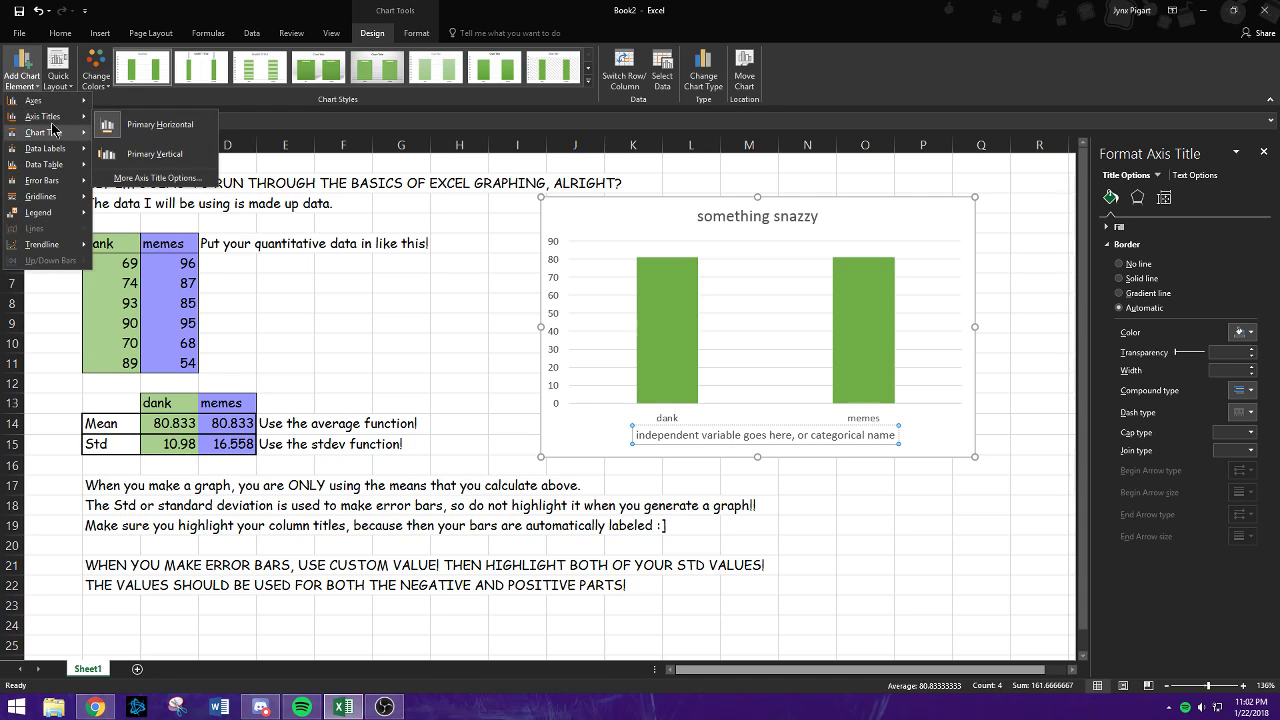
click(150, 155)
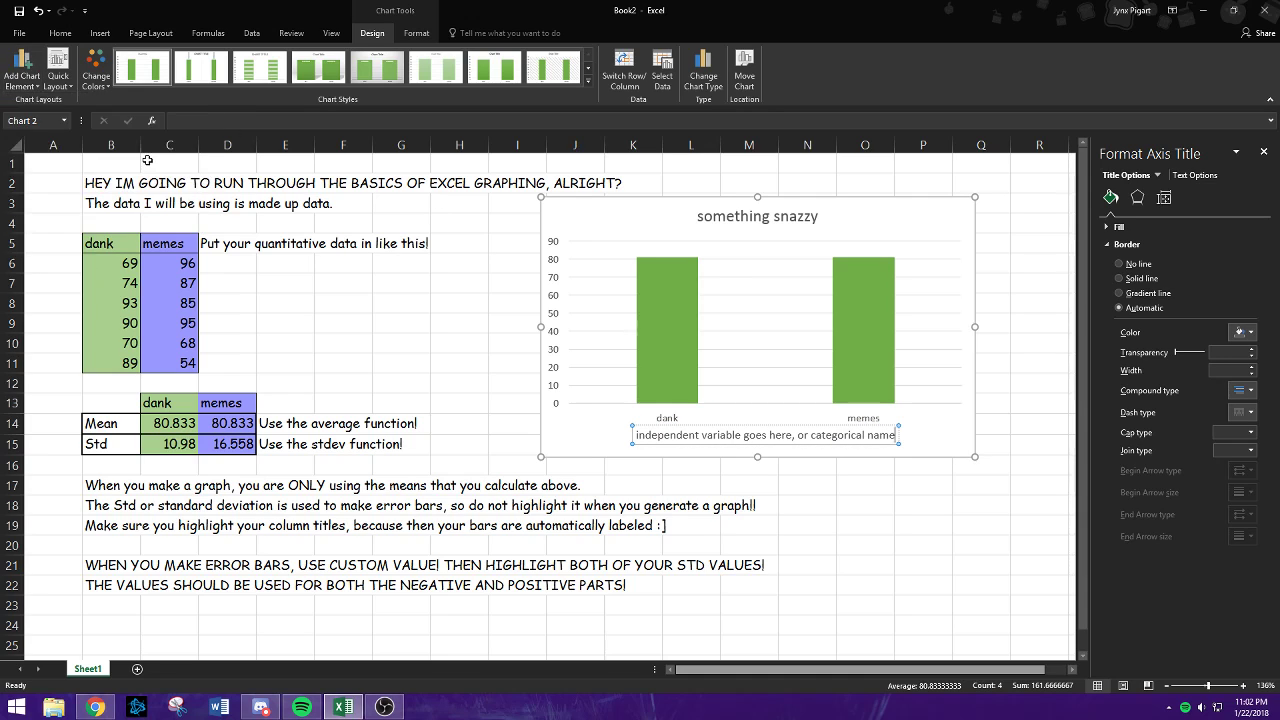
double_click(562, 335)
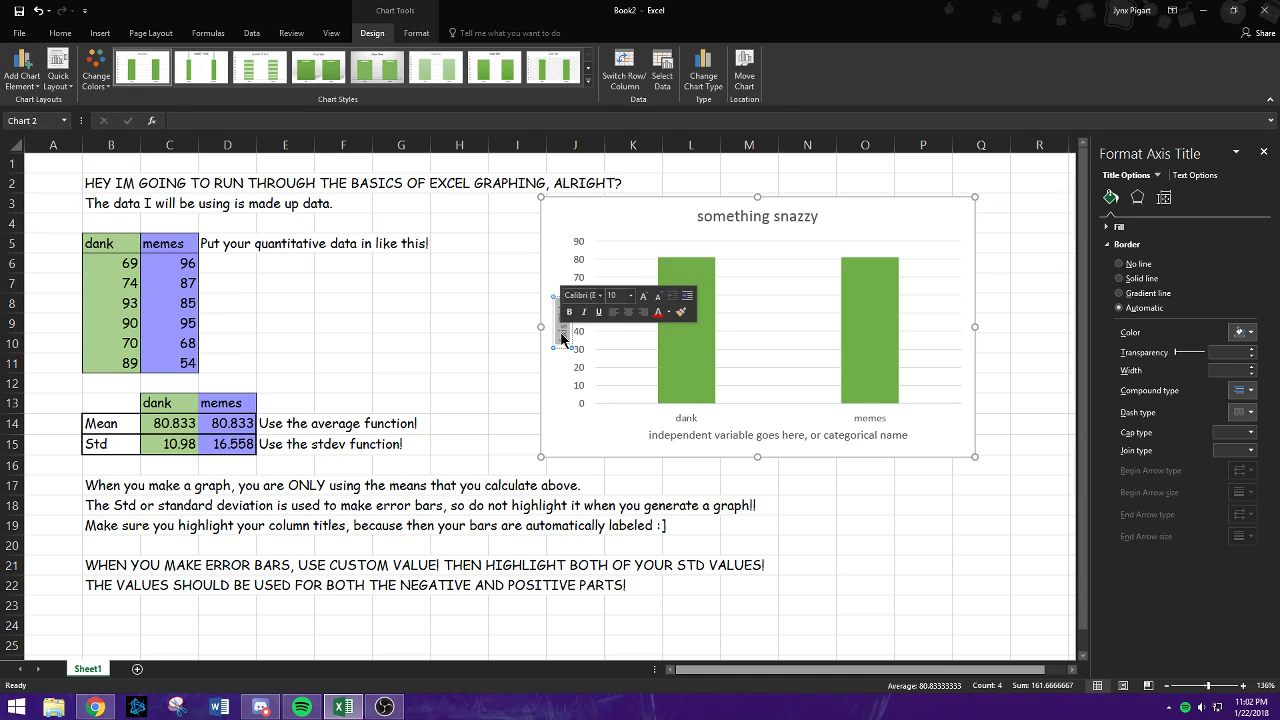
text(There are)
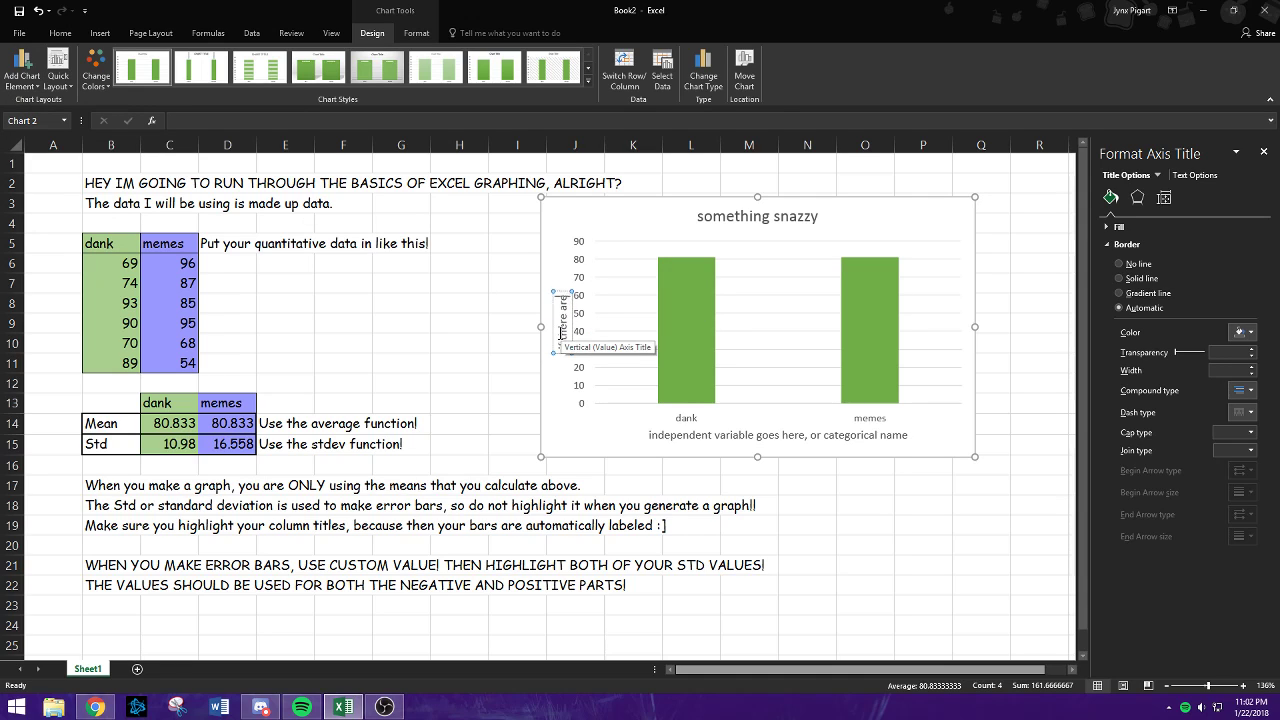
text( units they )
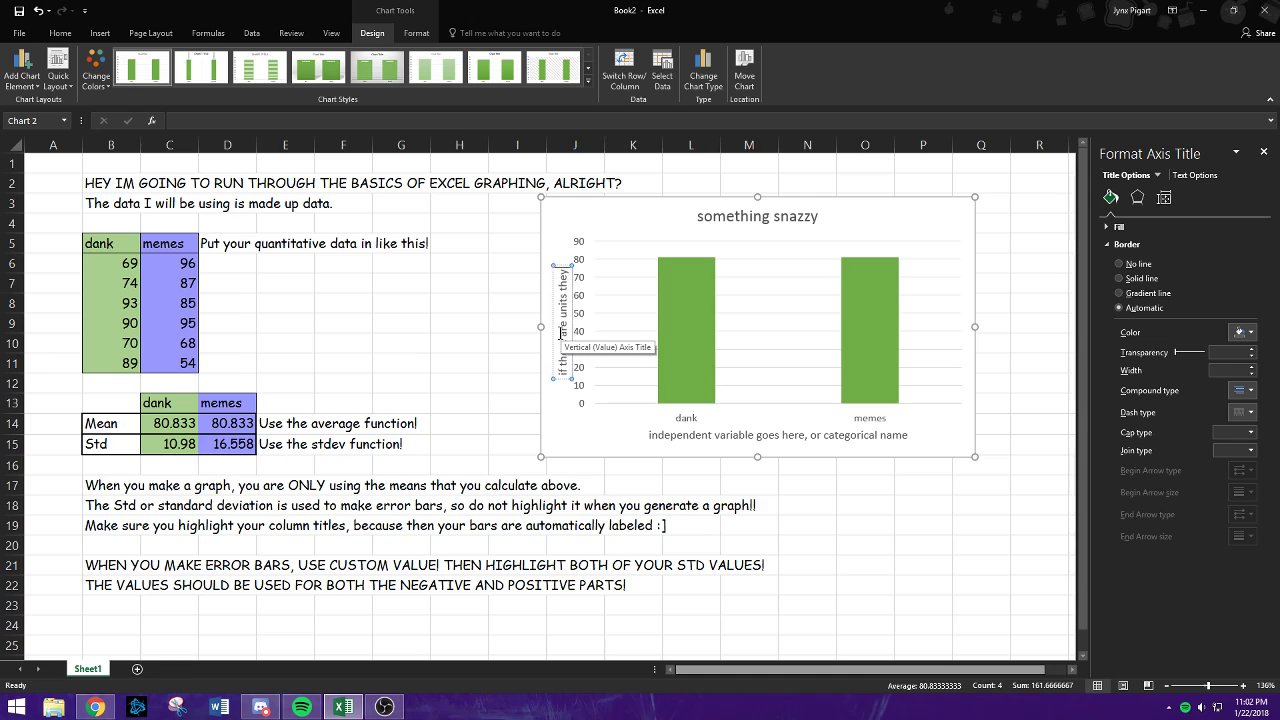
text(go here)
key(BackSpace)
key(BackSpace)
key(BackSpace)
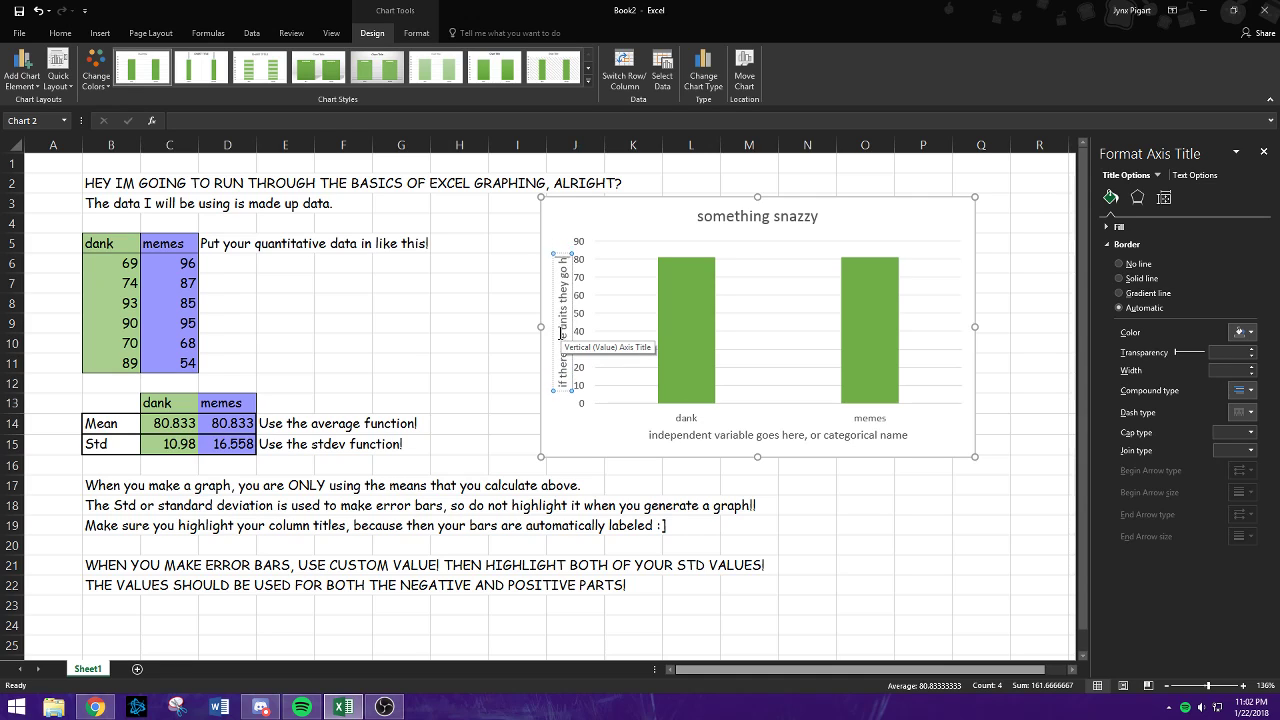
key(BackSpace)
key(BackSpace)
key(BackSpace)
text(are defined)
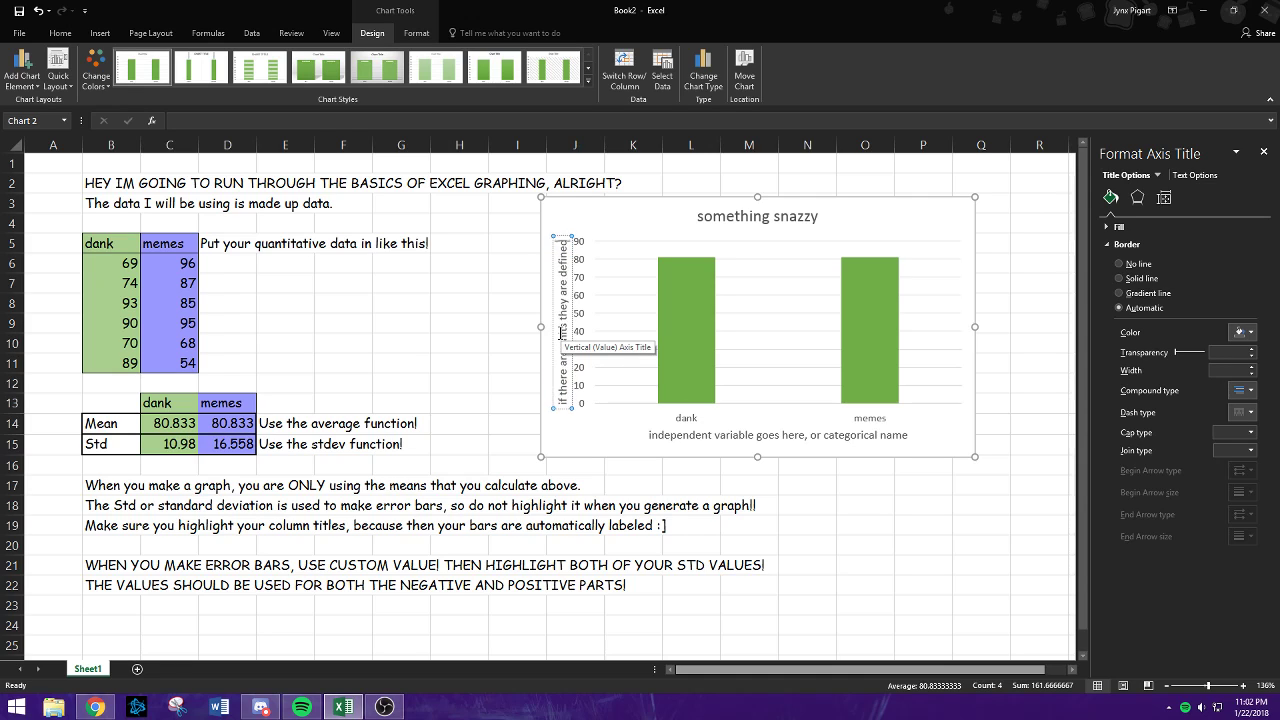
text( here)
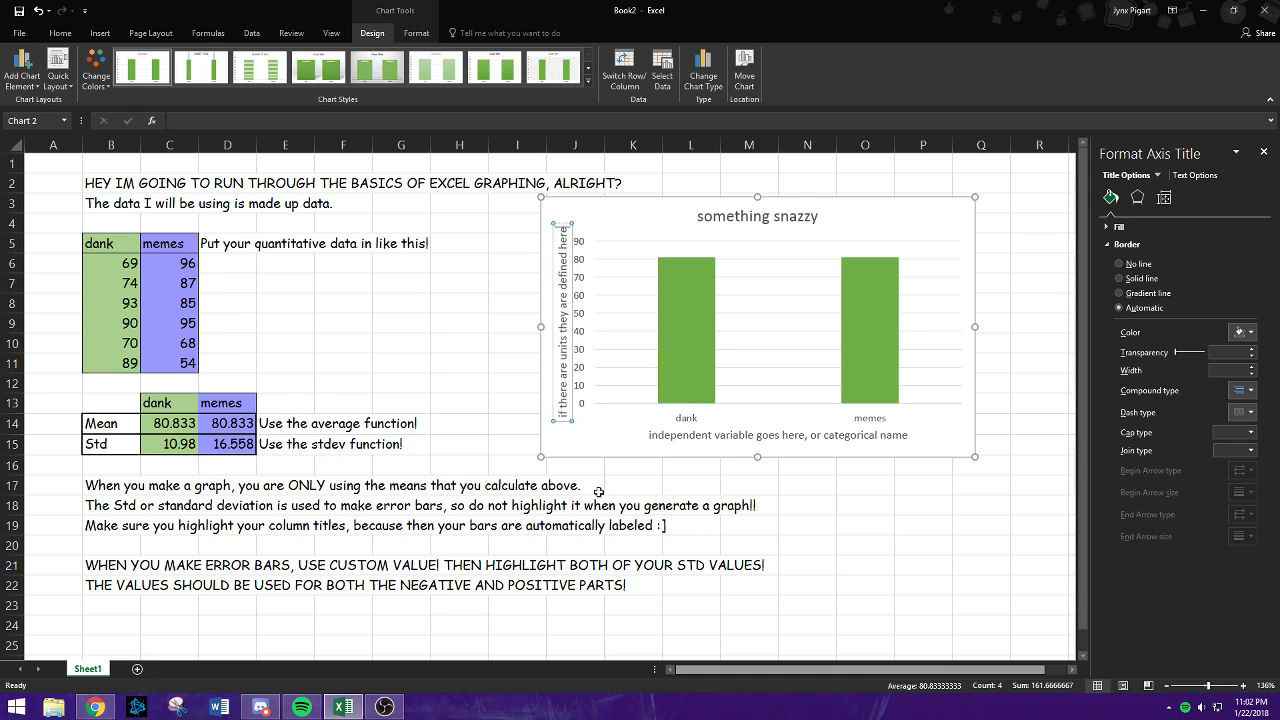
click(605, 445)
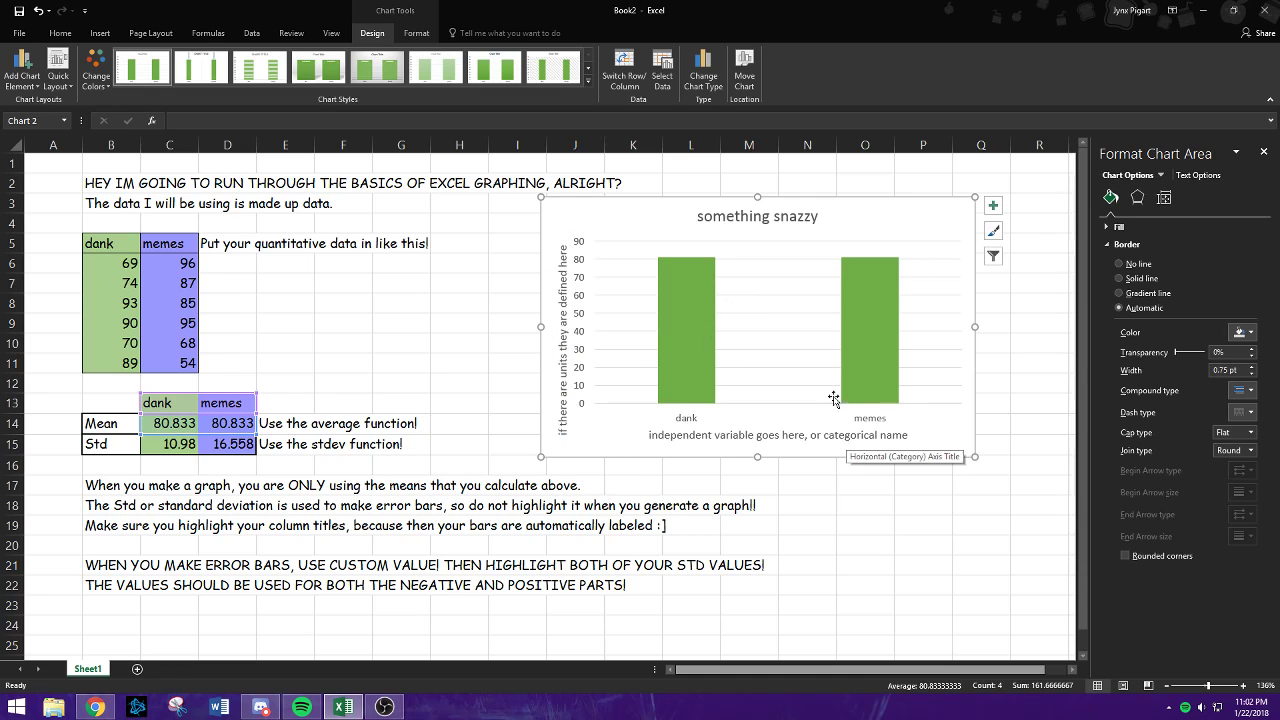
Add error bars to both columns and switch their error amount to Custom.
click(28, 80)
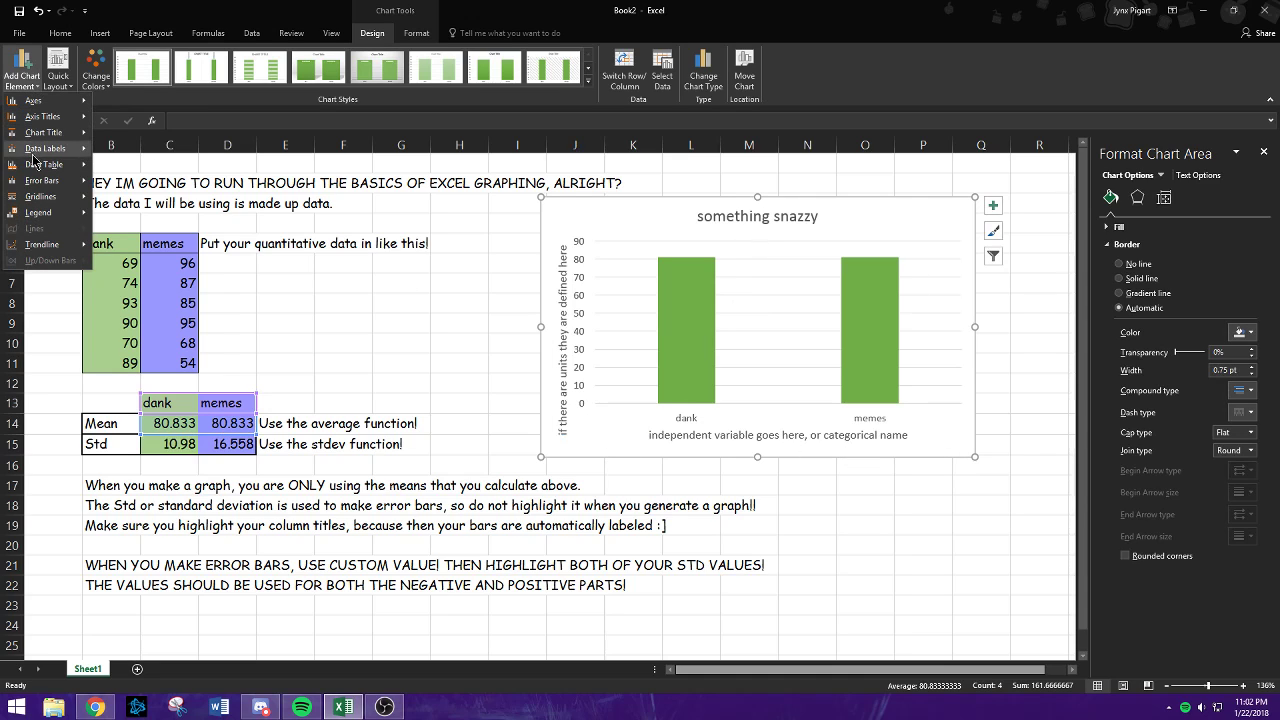
mouse_move(37, 183)
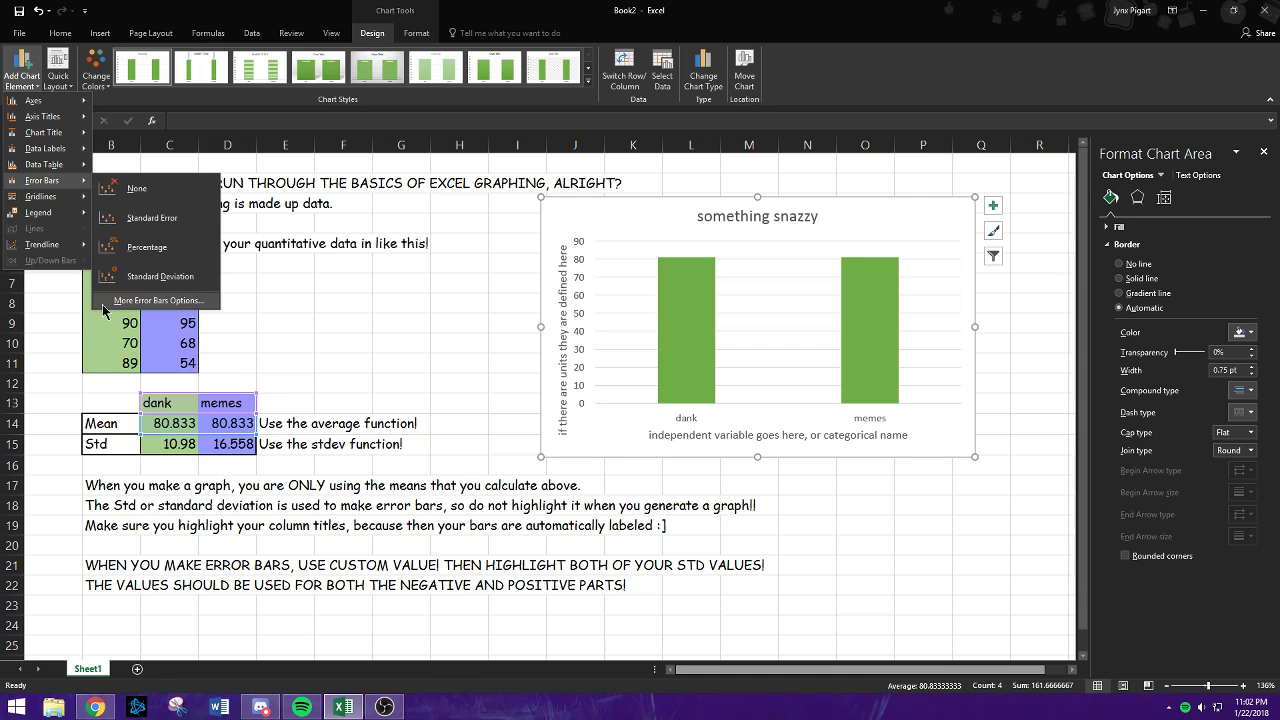
click(189, 301)
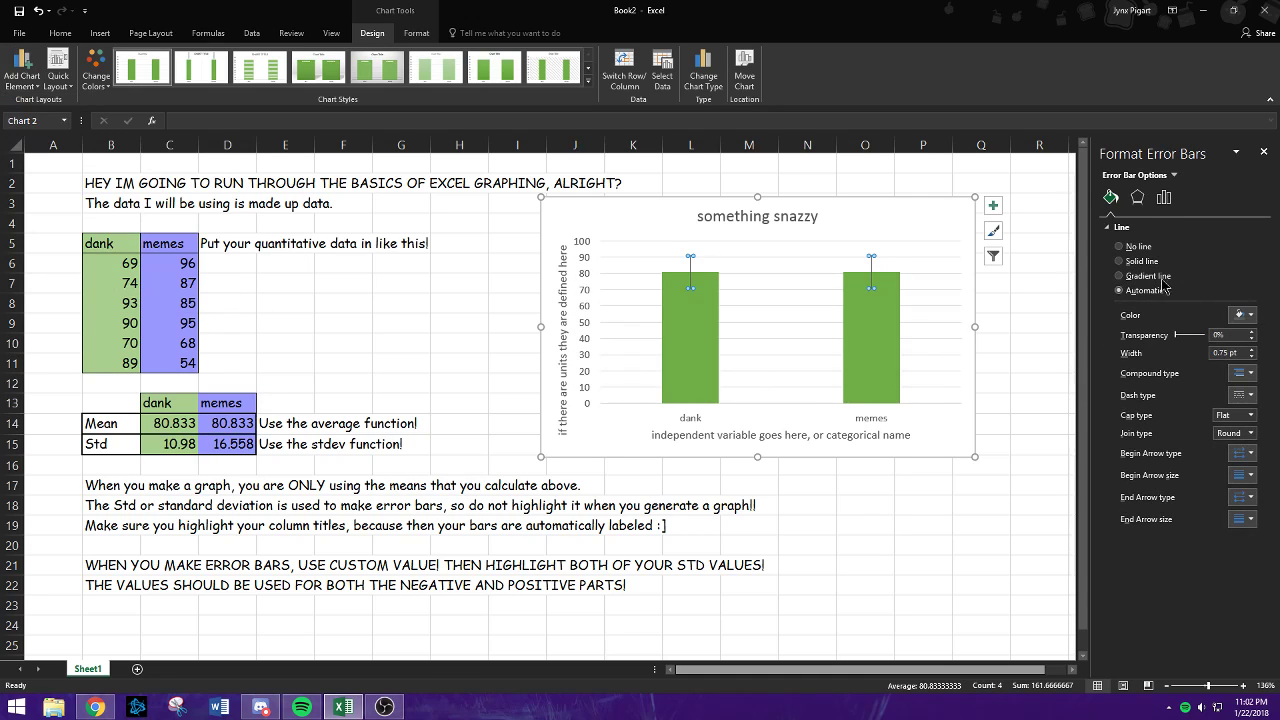
click(1165, 199)
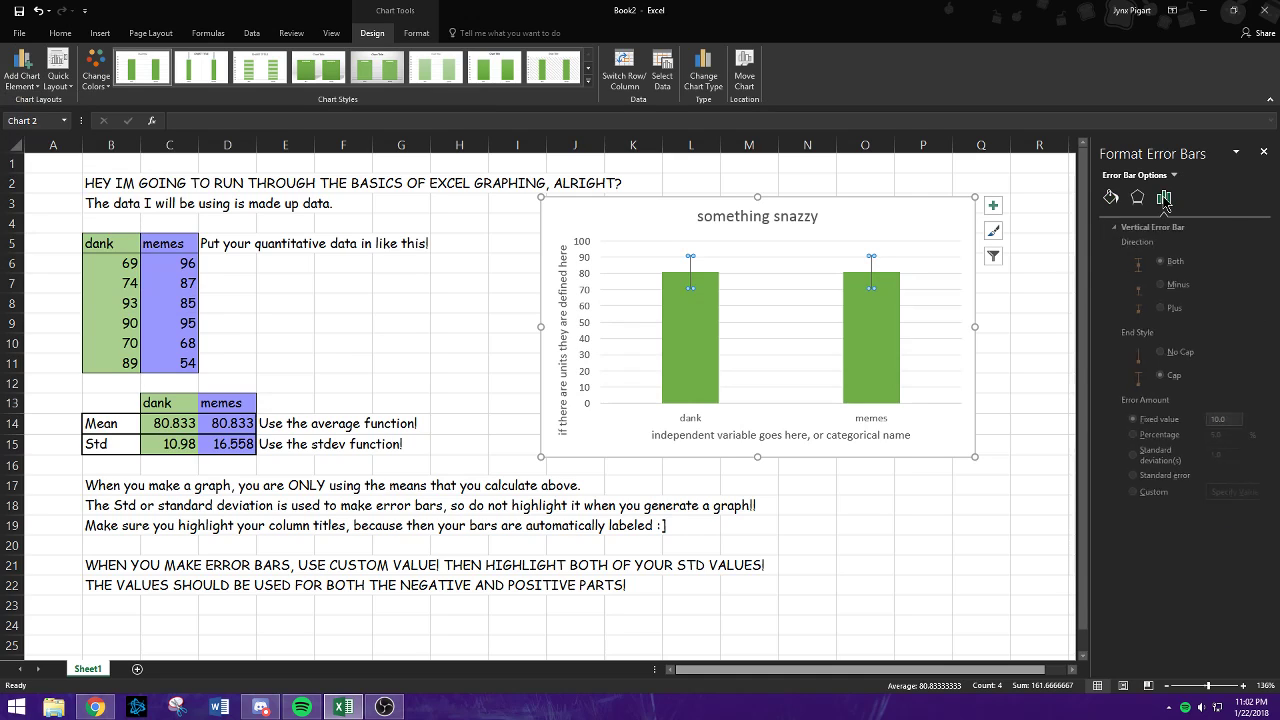
click(1126, 492)
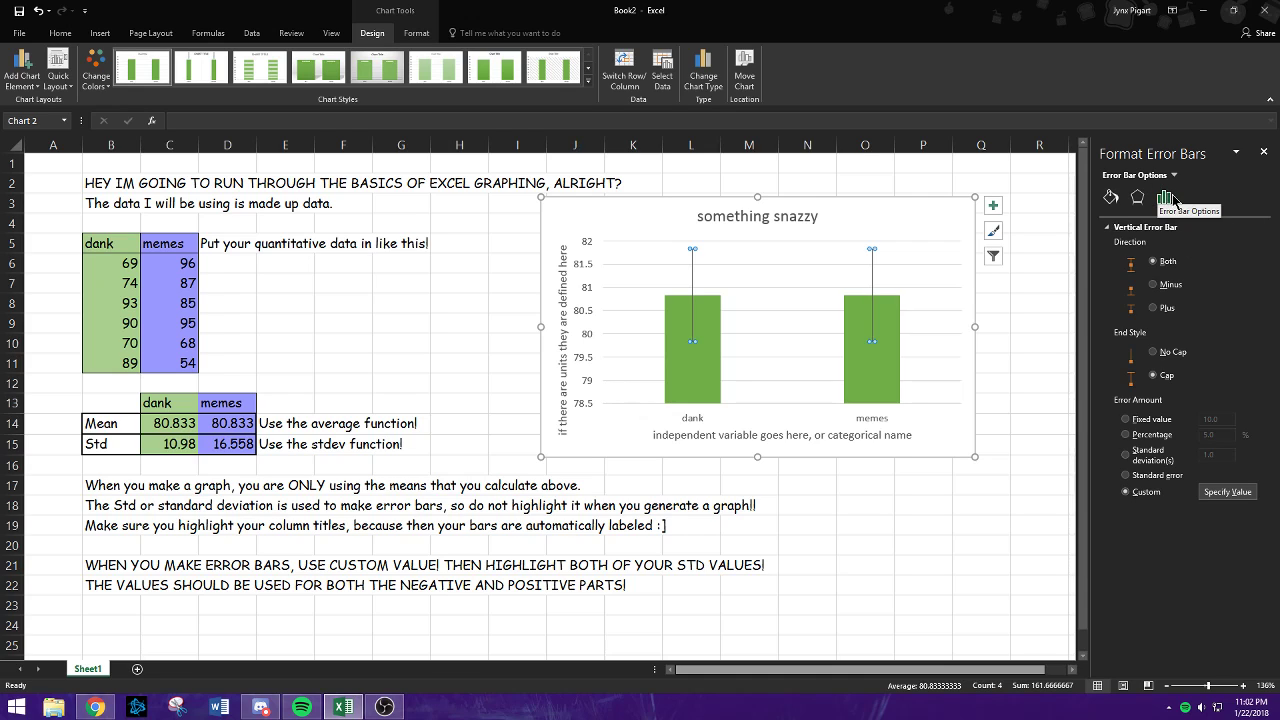
Set both positive and negative custom error values to the Std cells C15:D15.
click(1222, 496)
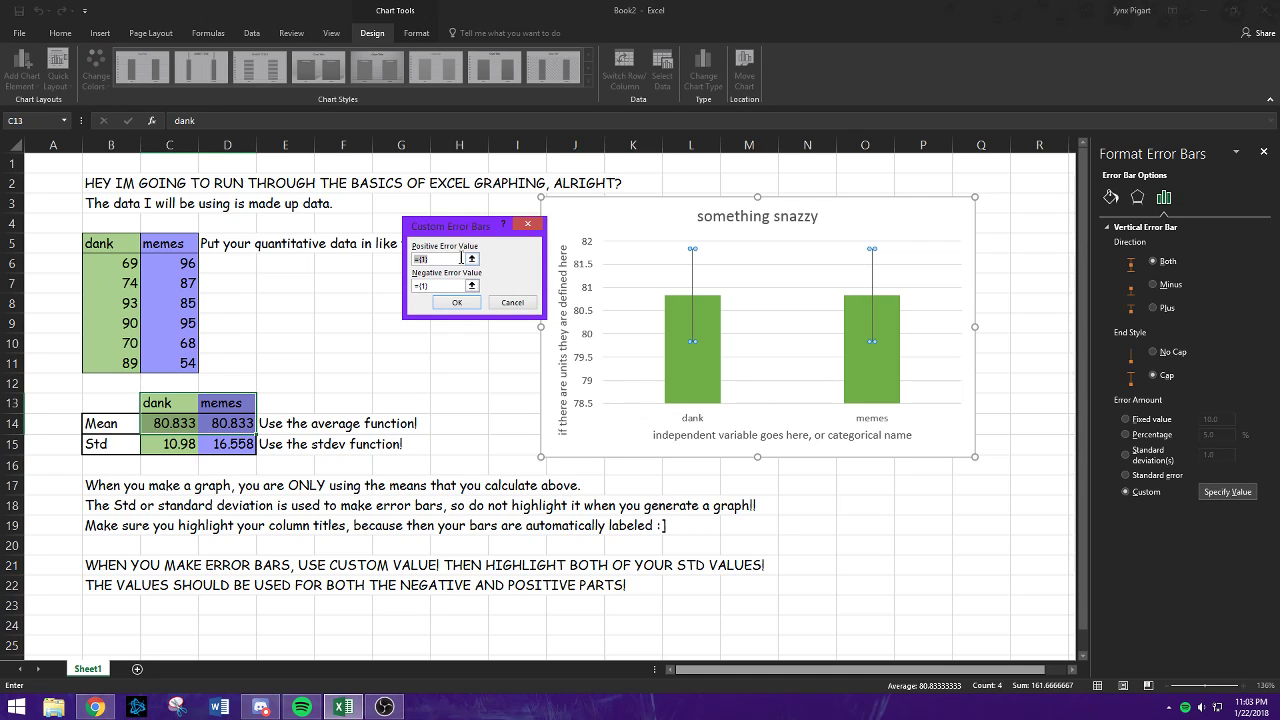
key(BackSpace)
drag(160, 447, 230, 447)
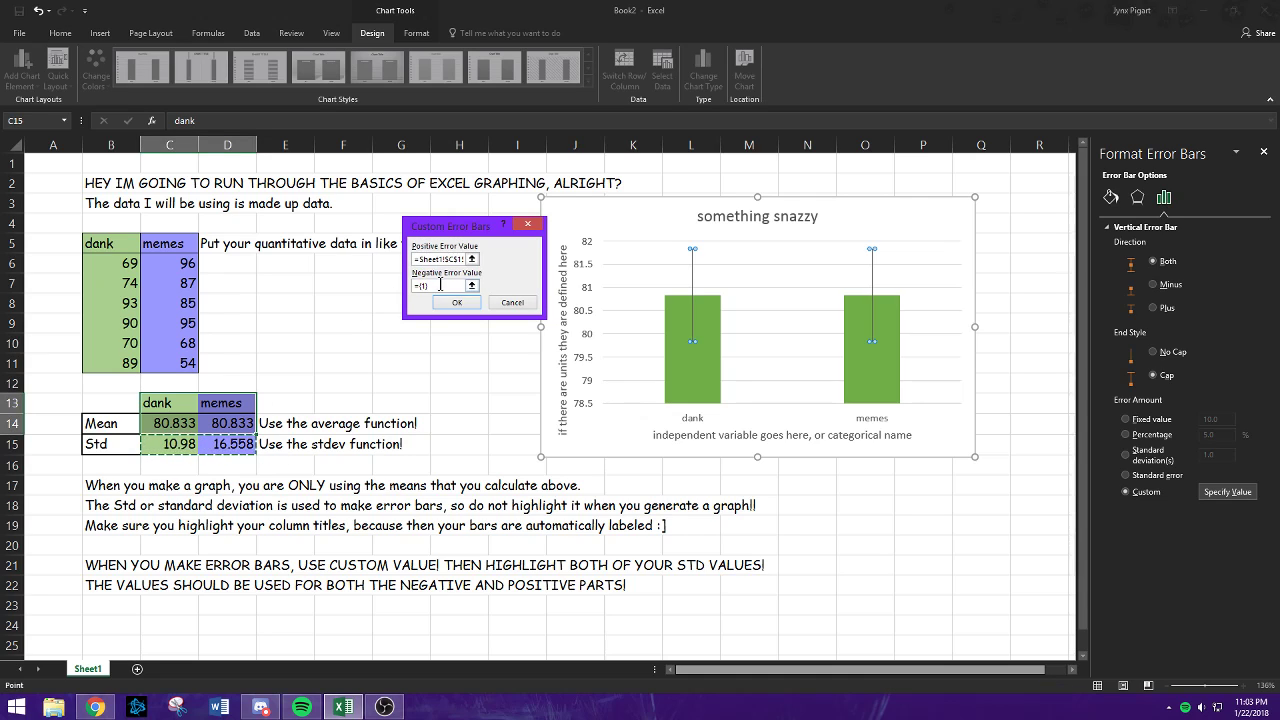
click(450, 287)
drag(160, 444, 230, 444)
click(450, 302)
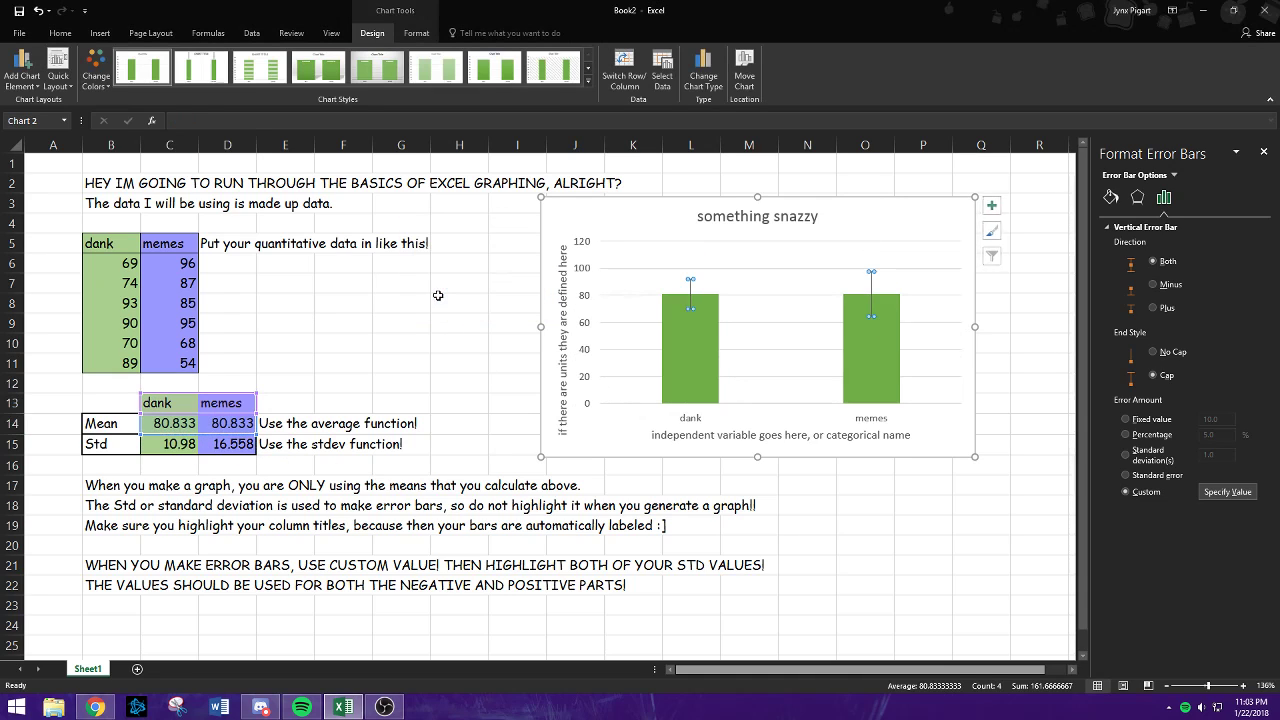
click(938, 348)
click(948, 435)
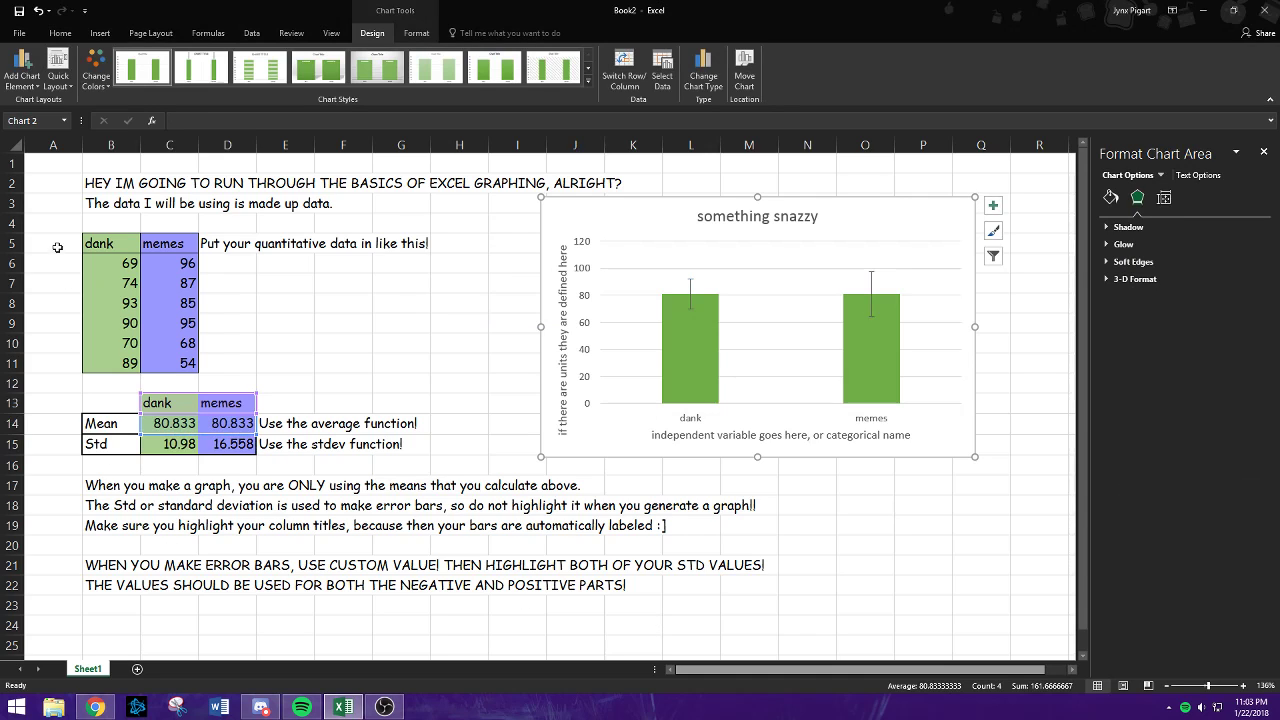
Enter 'ta da' in cell O21 next to the finished error-bar chart.
click(878, 566)
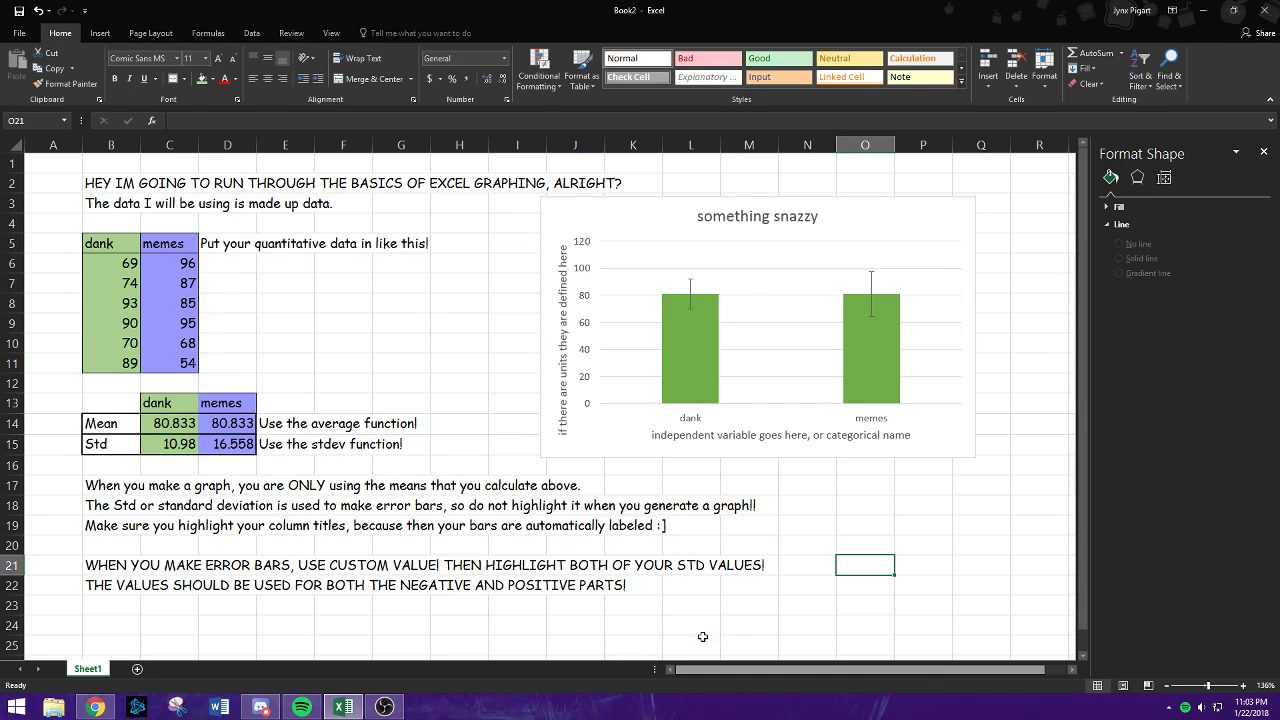
text(ta da)
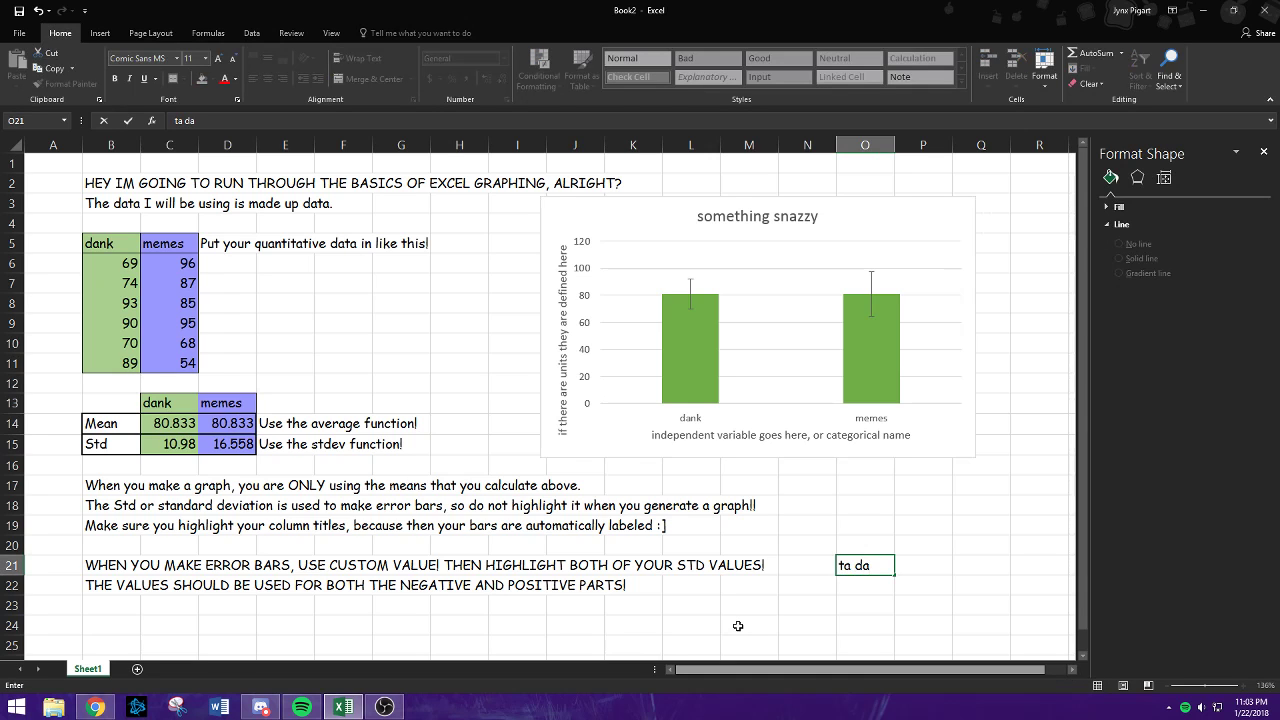
click(738, 626)
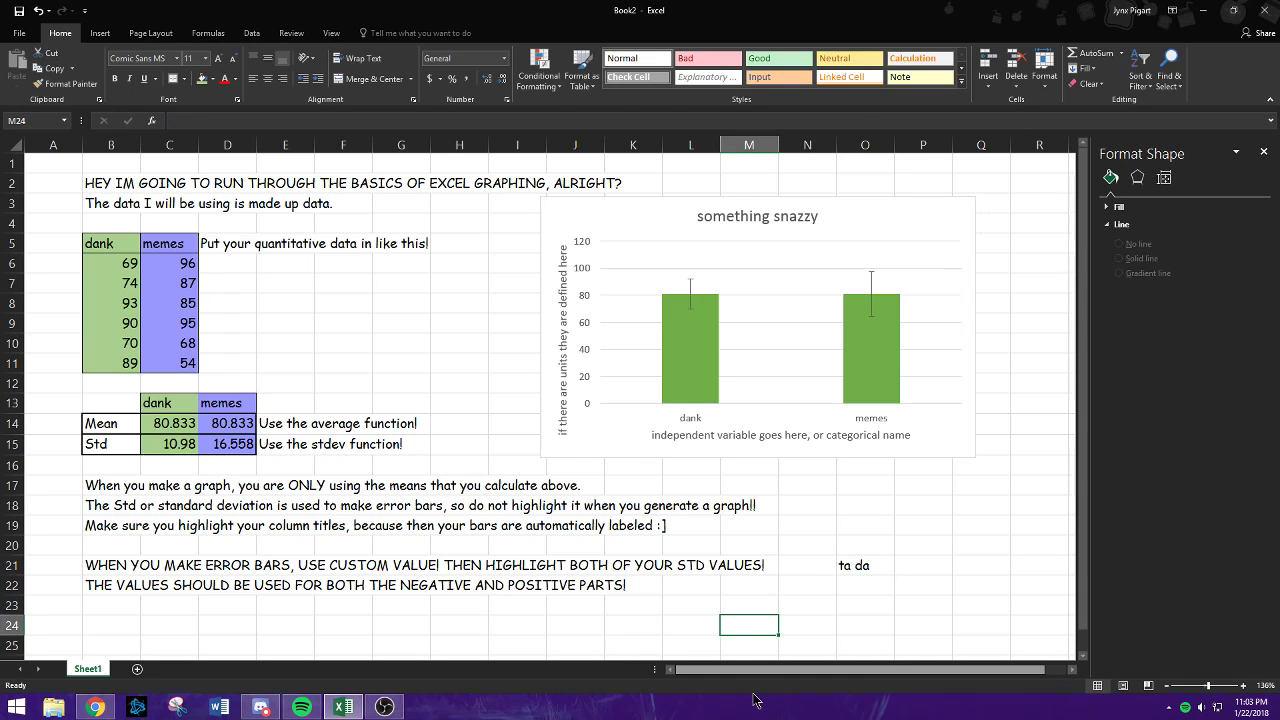